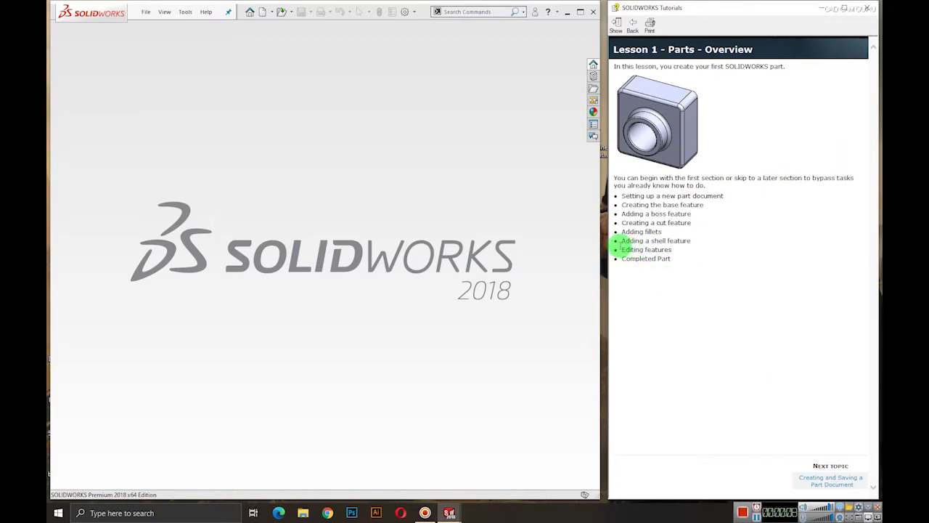
Advance the tutorial to creating a part document and create a new part from the Tutorial part template
drag(601, 246, 608, 246)
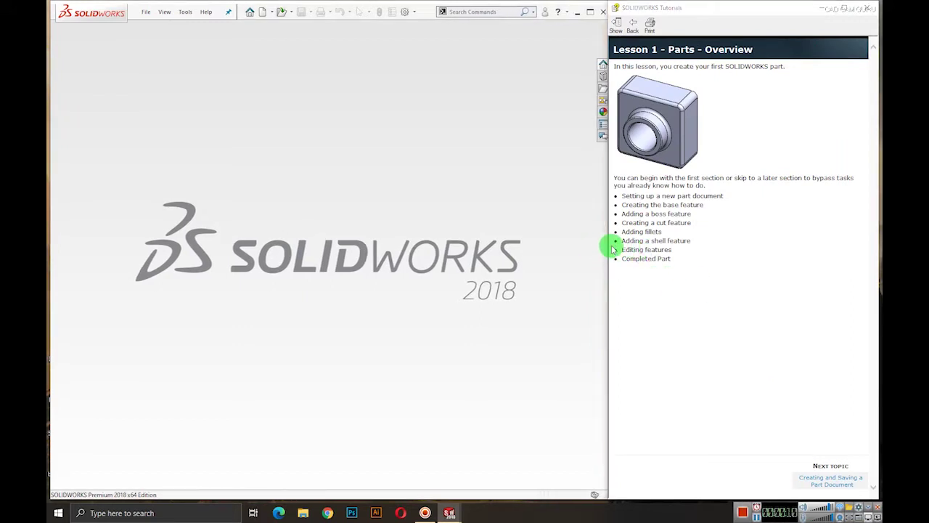
click(830, 480)
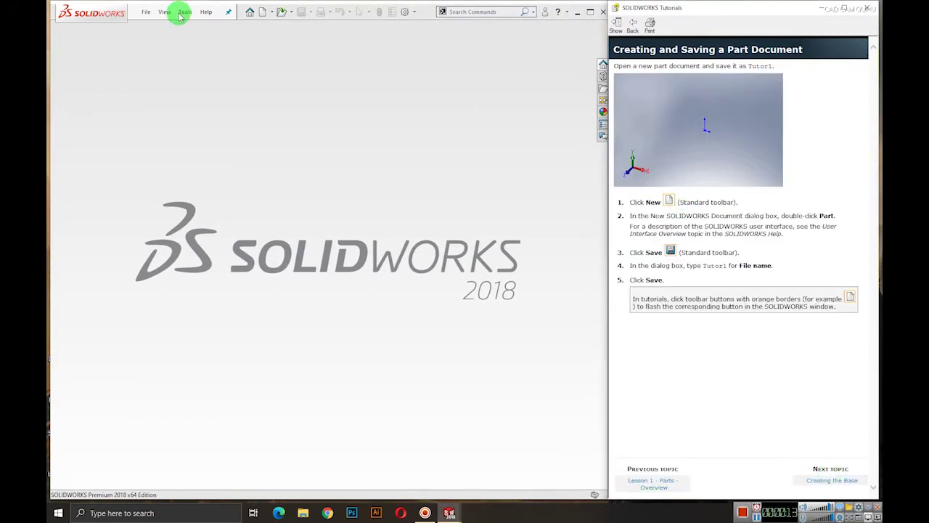
click(263, 13)
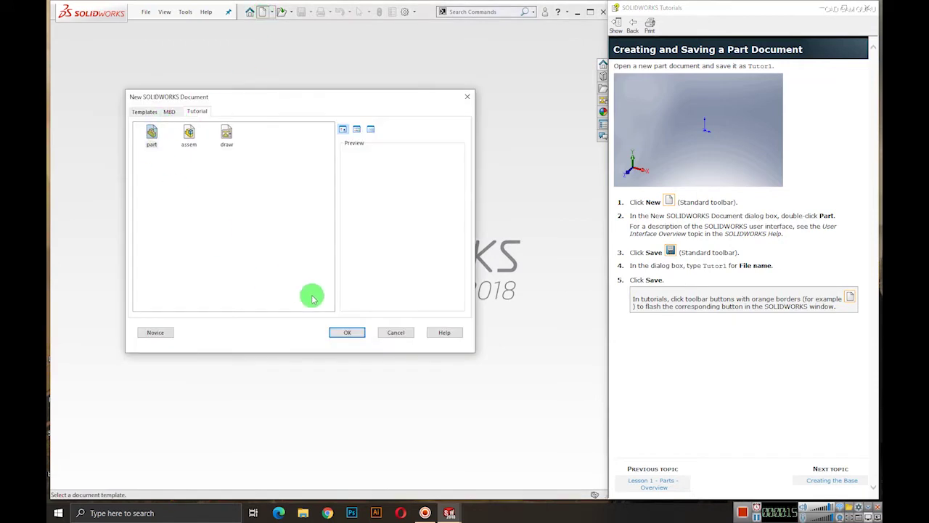
click(331, 331)
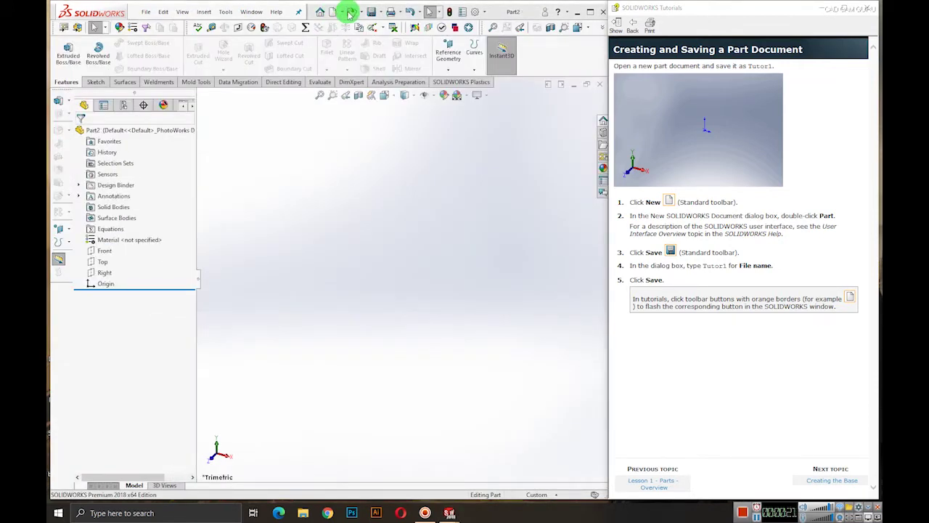
Save the new part in the Documents folder as tutor1
click(371, 13)
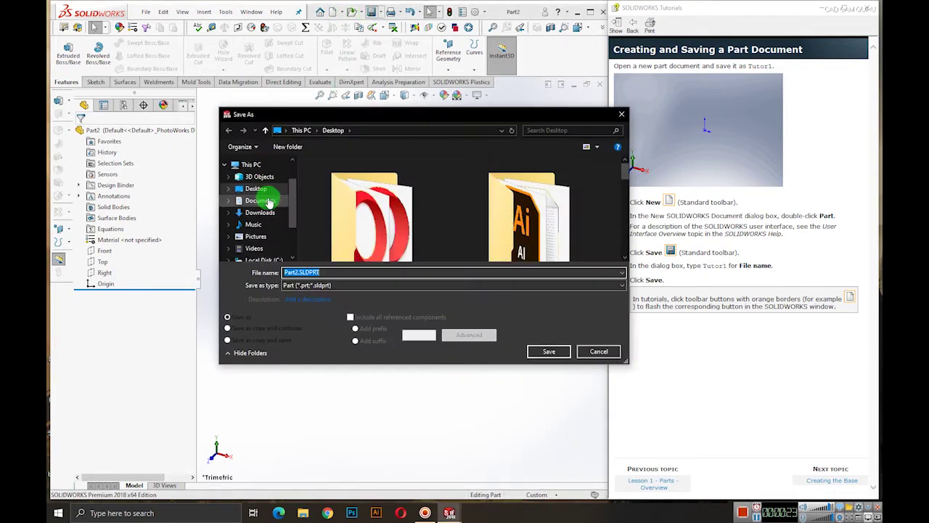
click(267, 201)
click(342, 272)
text(tutor1)
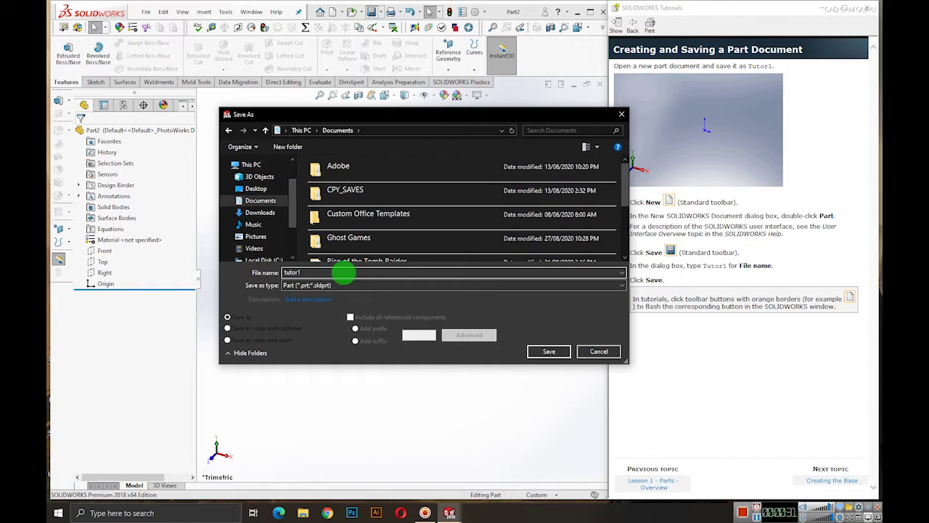
click(550, 352)
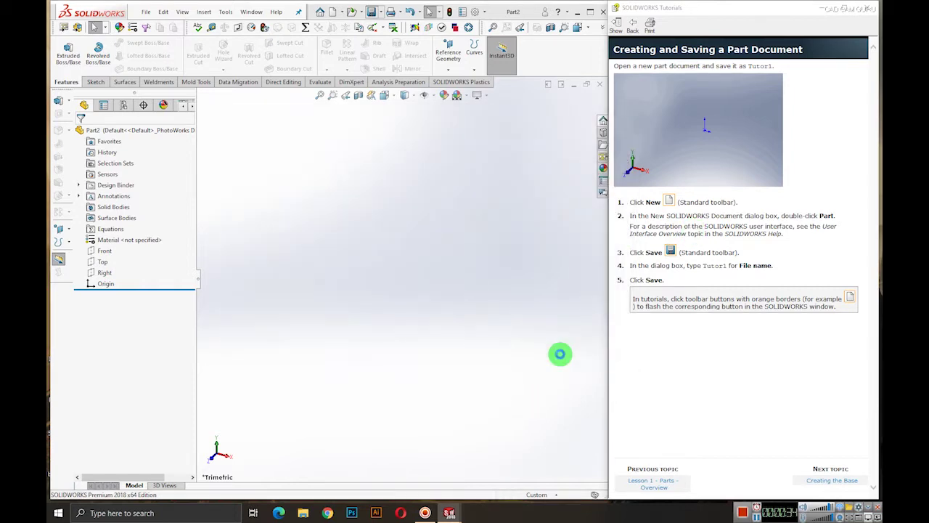
Start an extruded base on the Front plane and sketch a corner rectangle from the origin, about 94 mm wide and 58 mm high
click(834, 481)
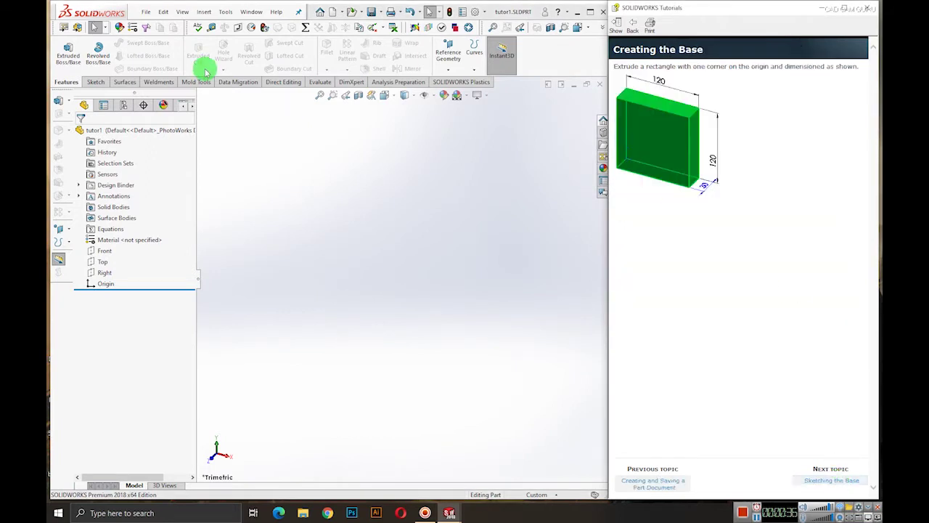
click(806, 484)
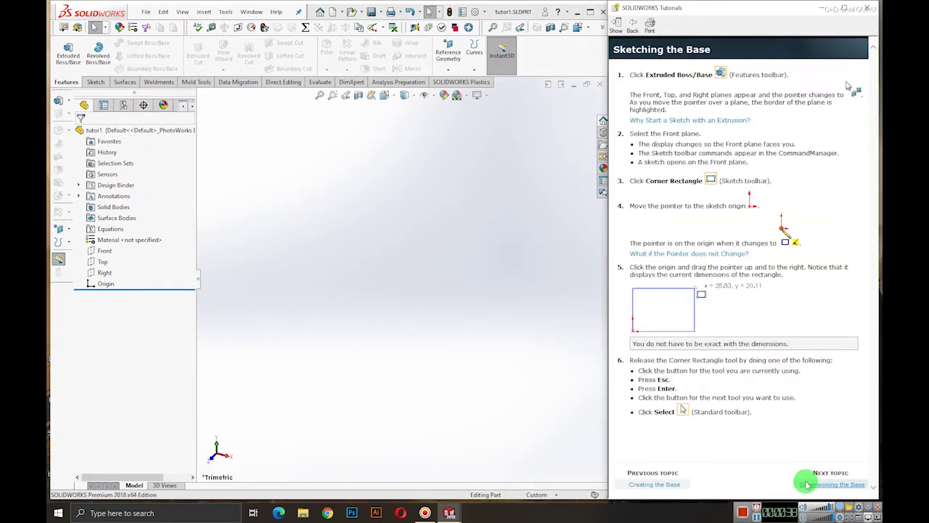
click(61, 51)
click(330, 169)
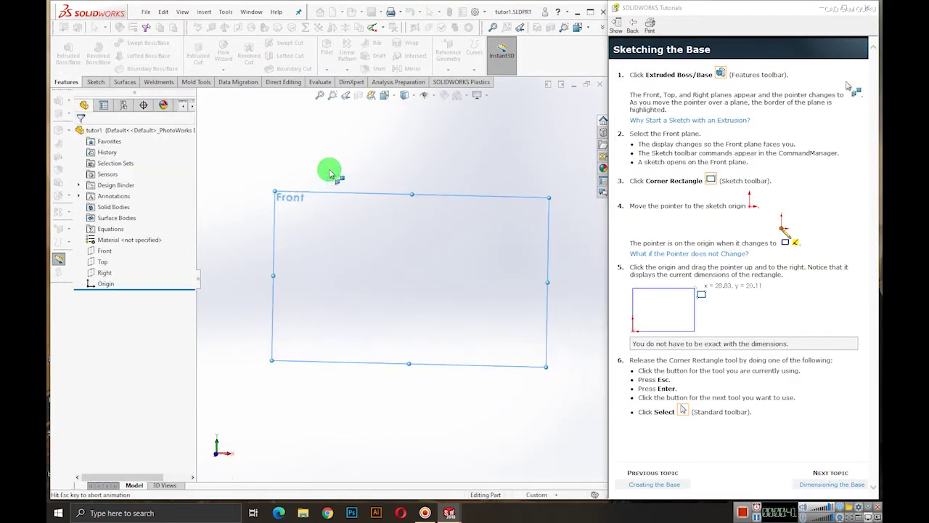
click(118, 57)
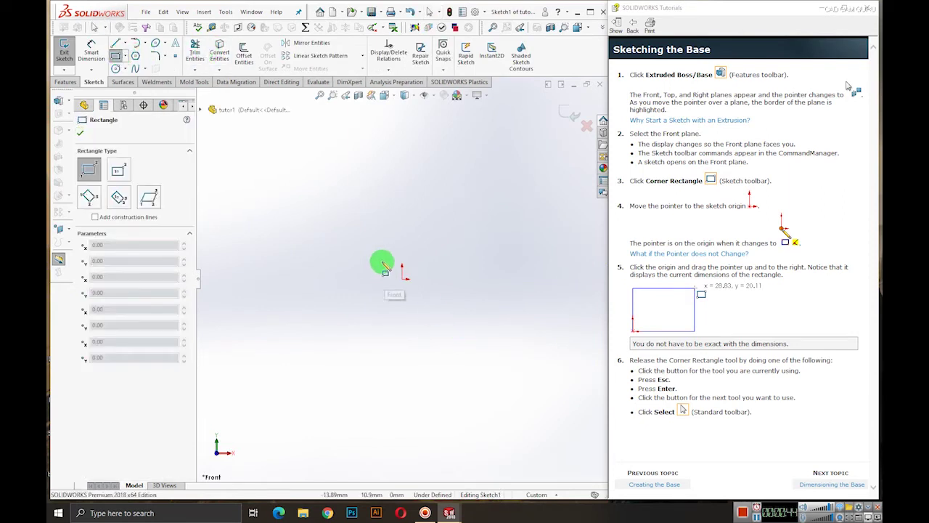
mouse_move(402, 276)
mouse_down()
mouse_move(481, 202)
mouse_move(559, 184)
mouse_up()
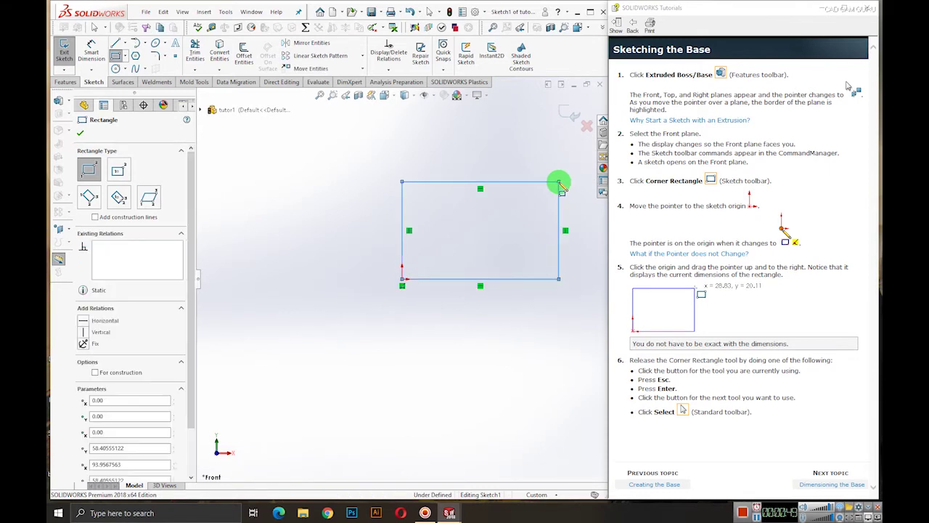
key(Escape)
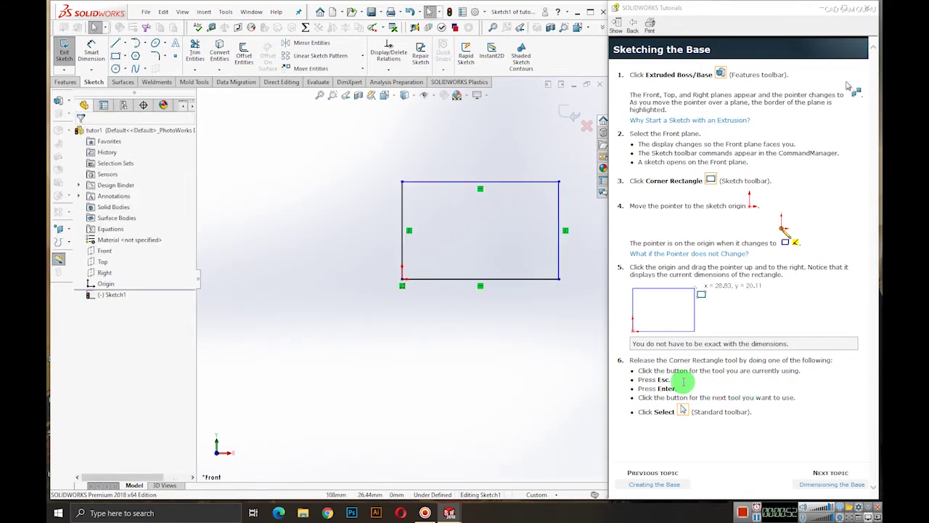
Dimension the rectangle's top edge with Smart Dimension and set its length to 120 mm
click(815, 490)
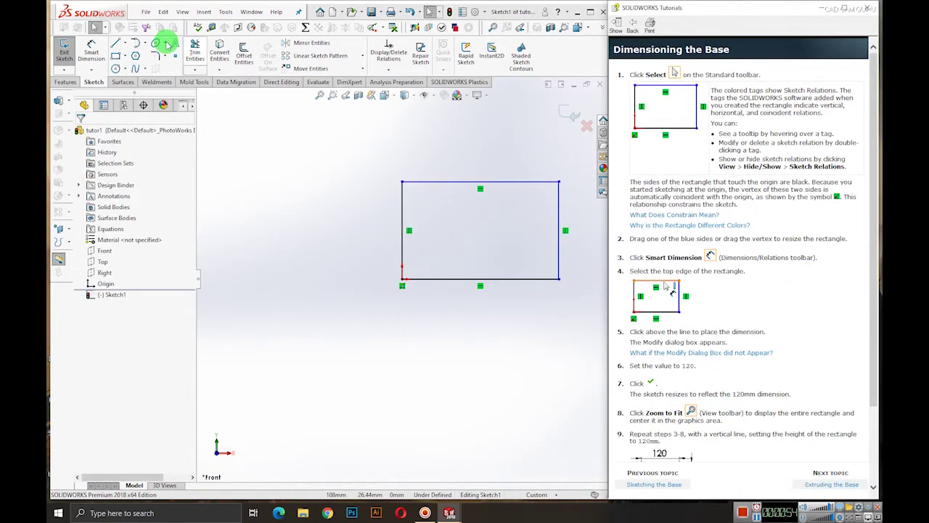
click(92, 55)
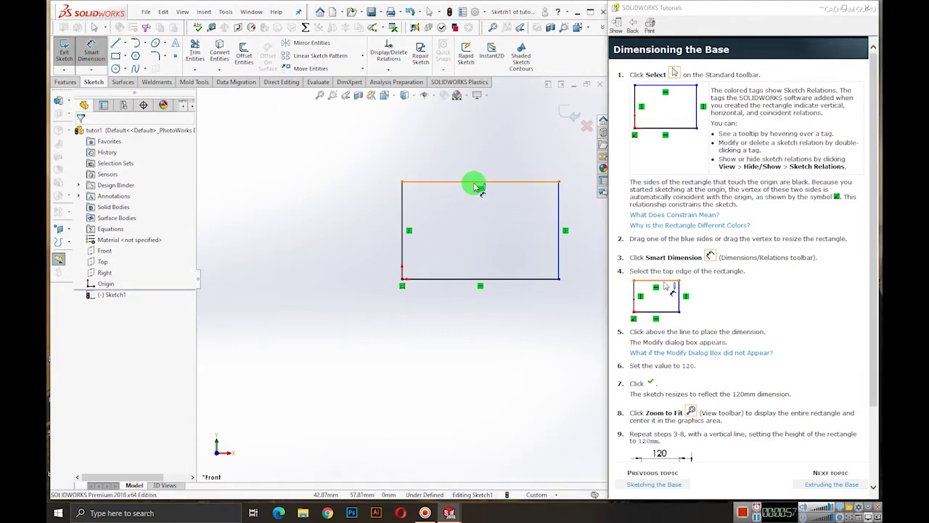
click(472, 181)
click(480, 154)
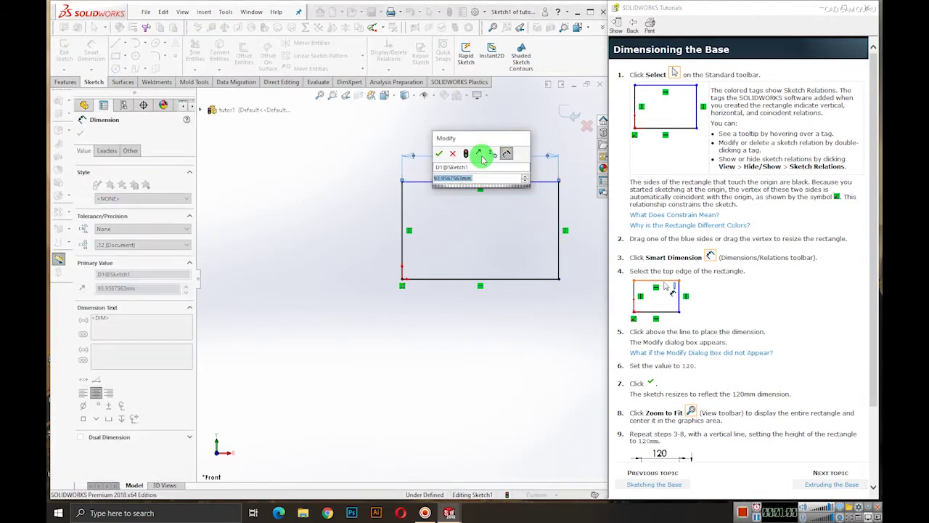
text(120)
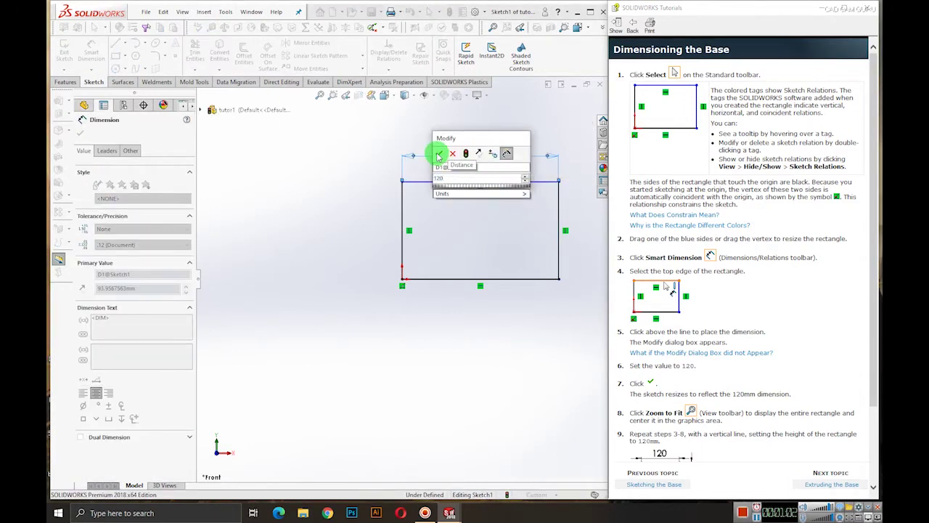
click(438, 155)
Dimension the rectangle's right vertical edge and set its height to 120 mm
click(559, 247)
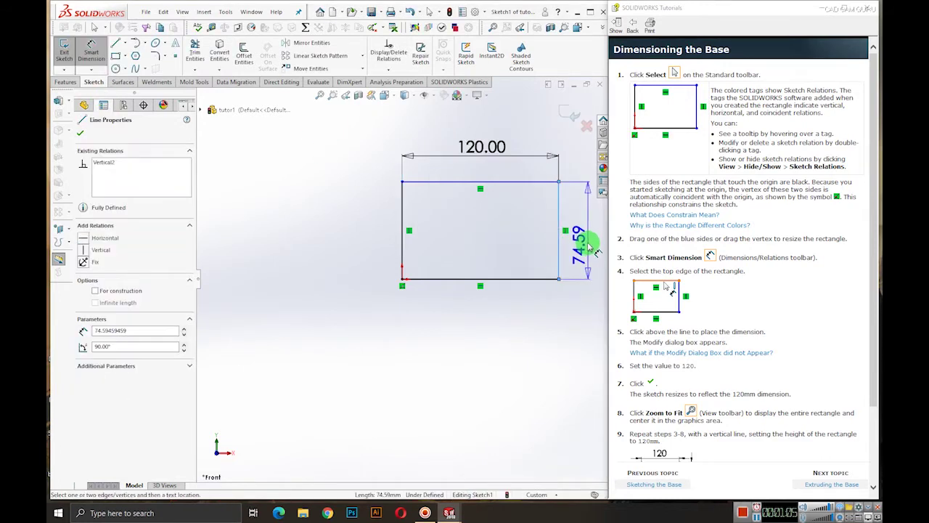
click(591, 249)
text(120)
key(Return)
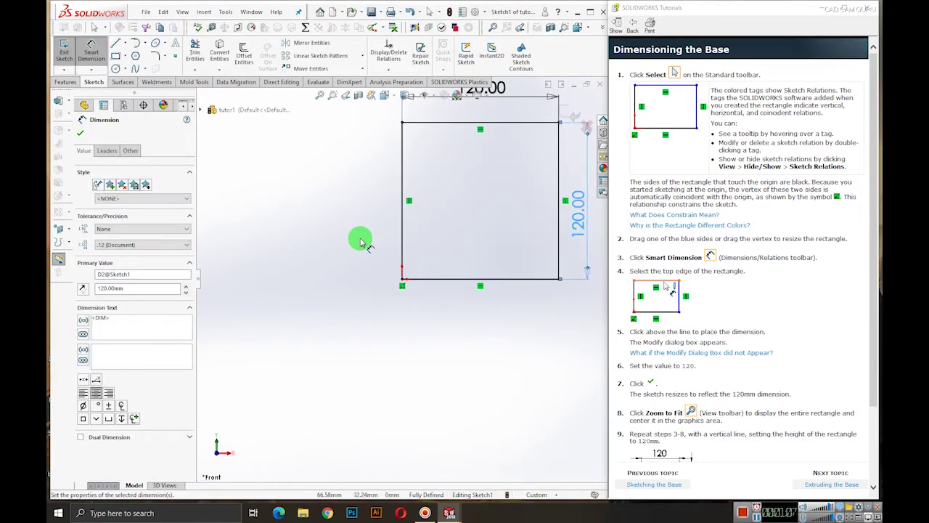
click(80, 132)
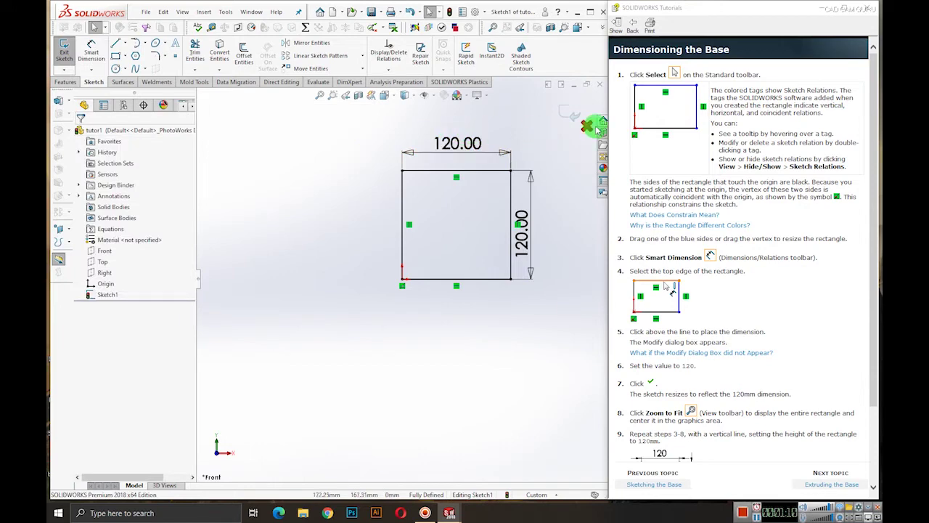
Finish the base sketch and extrude the square profile with a Blind depth of 30 mm
scroll(653, 327, down, 3)
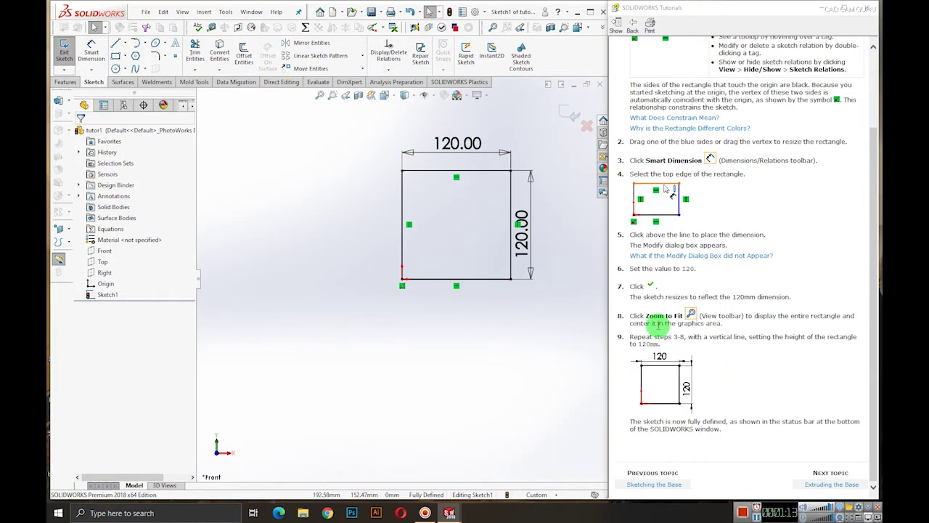
click(567, 116)
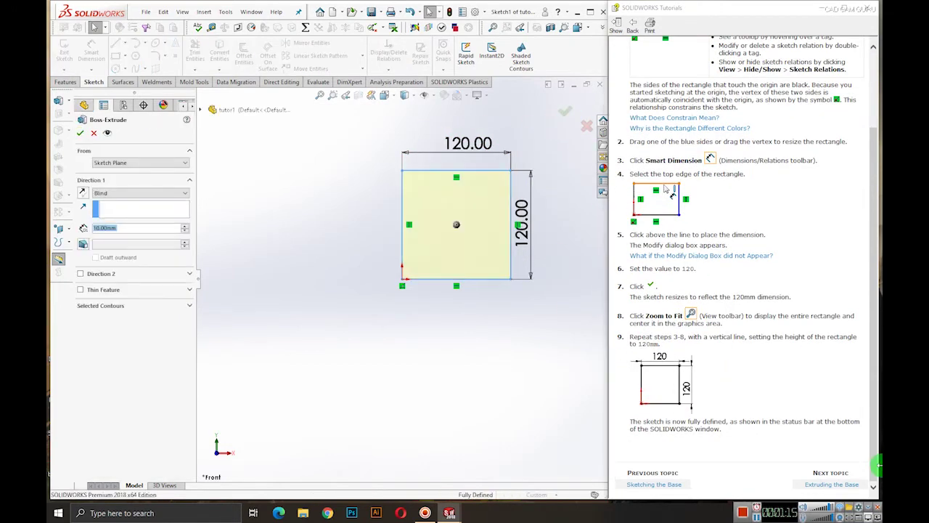
click(845, 485)
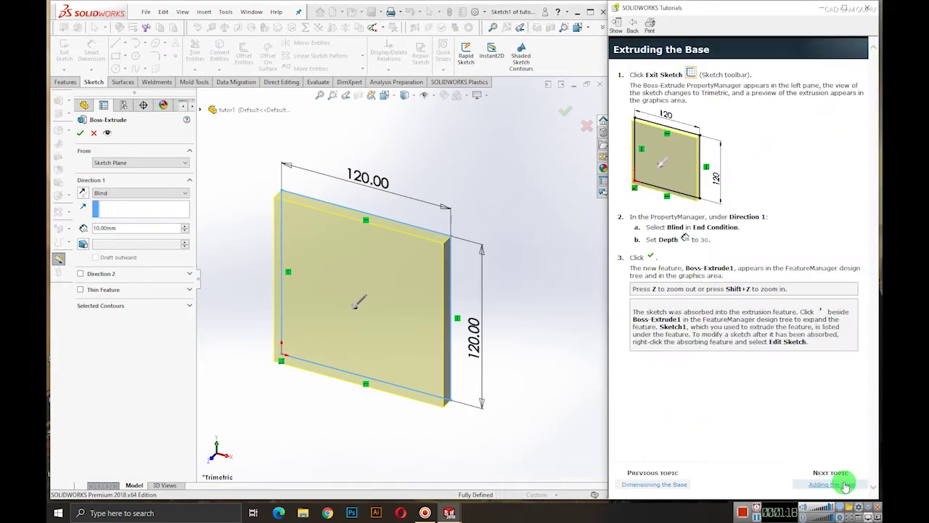
click(129, 228)
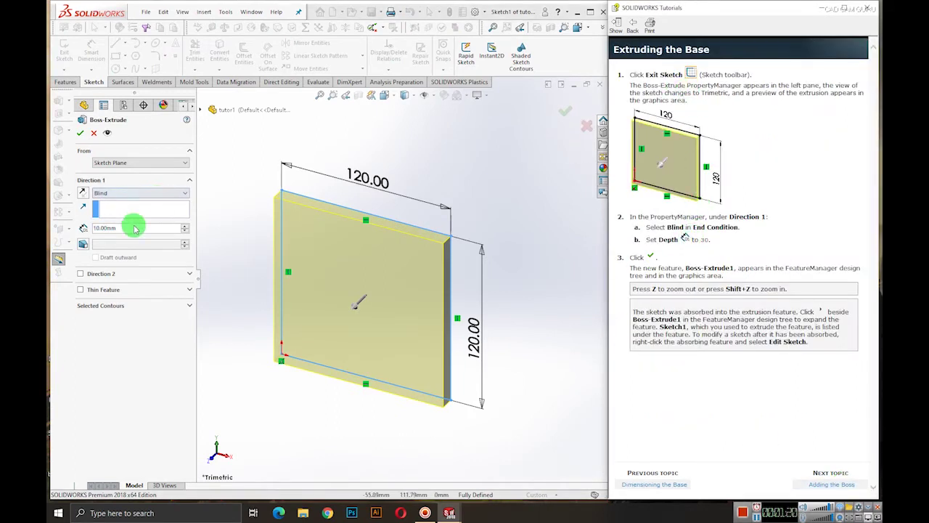
text(30)
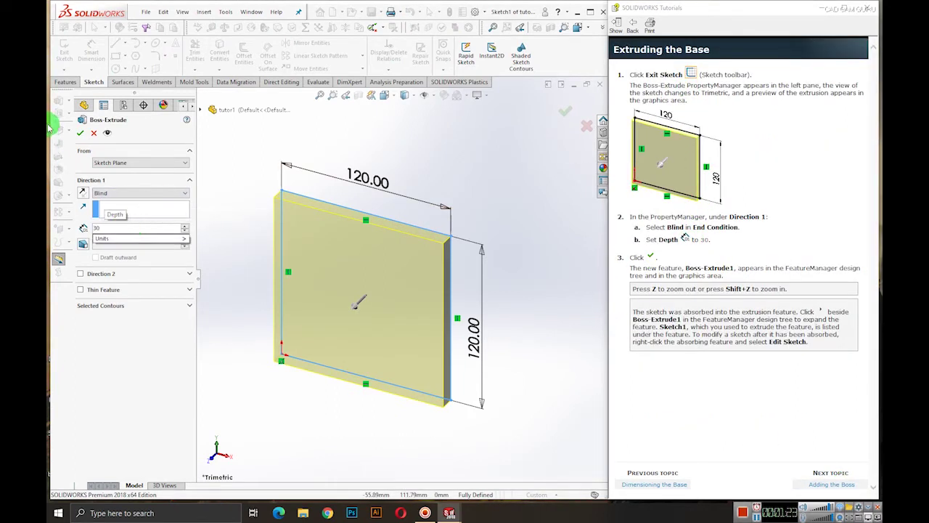
click(80, 133)
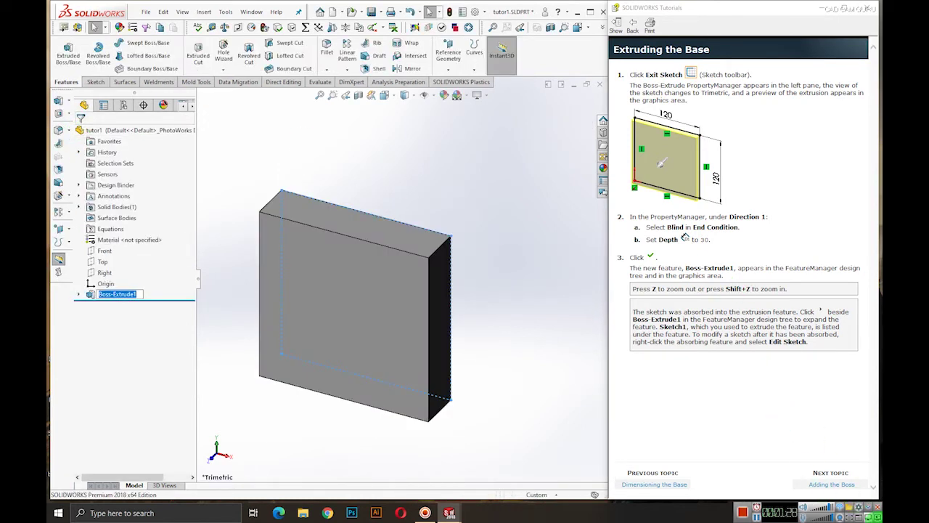
Start an extruded boss on the block's front face and, viewed straight on, sketch a circle near its centre about 49 mm in diameter
click(831, 484)
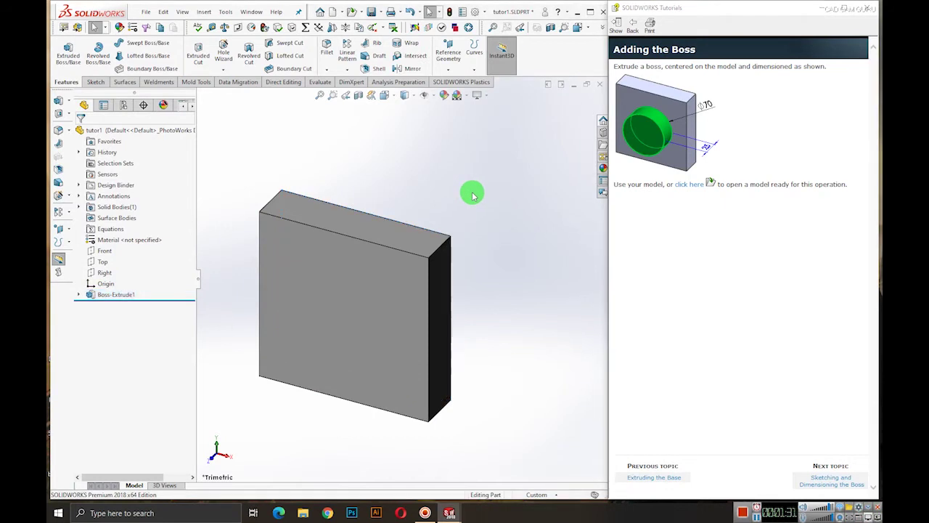
click(831, 479)
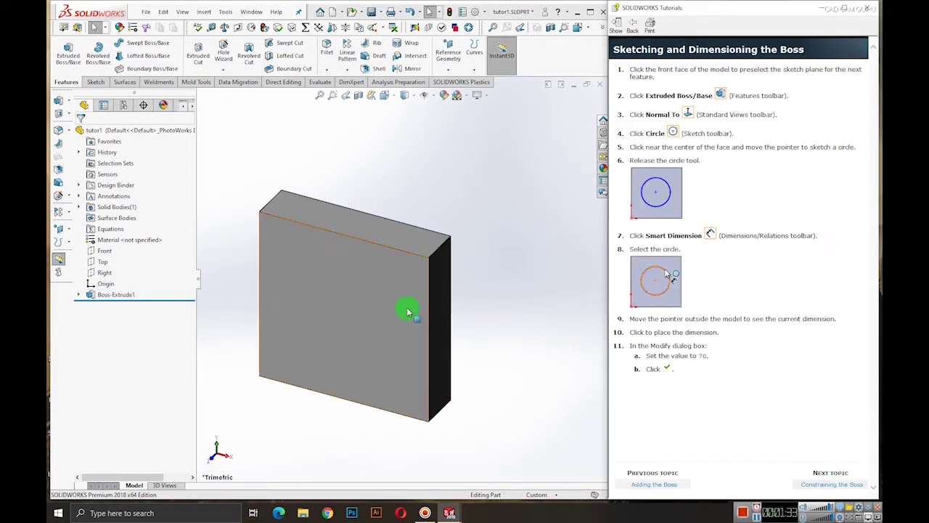
click(65, 53)
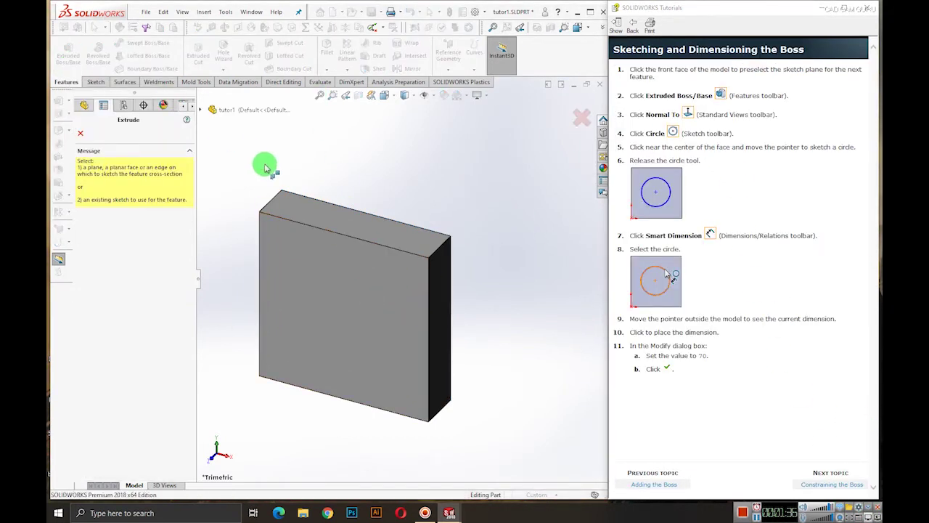
click(303, 281)
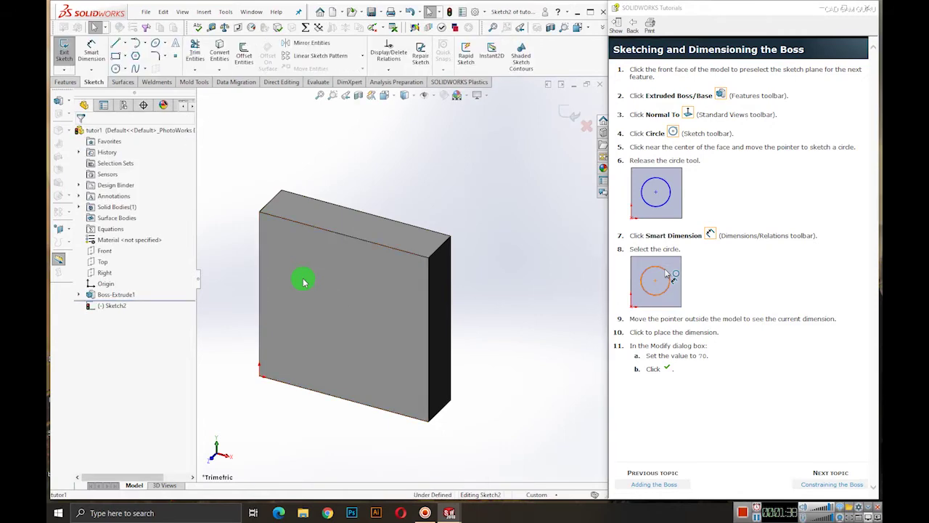
click(384, 95)
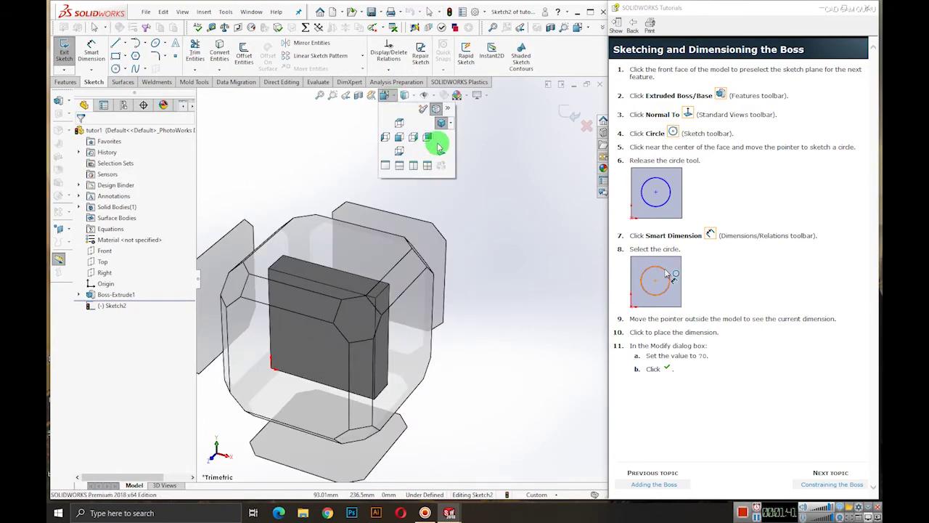
click(440, 135)
click(116, 68)
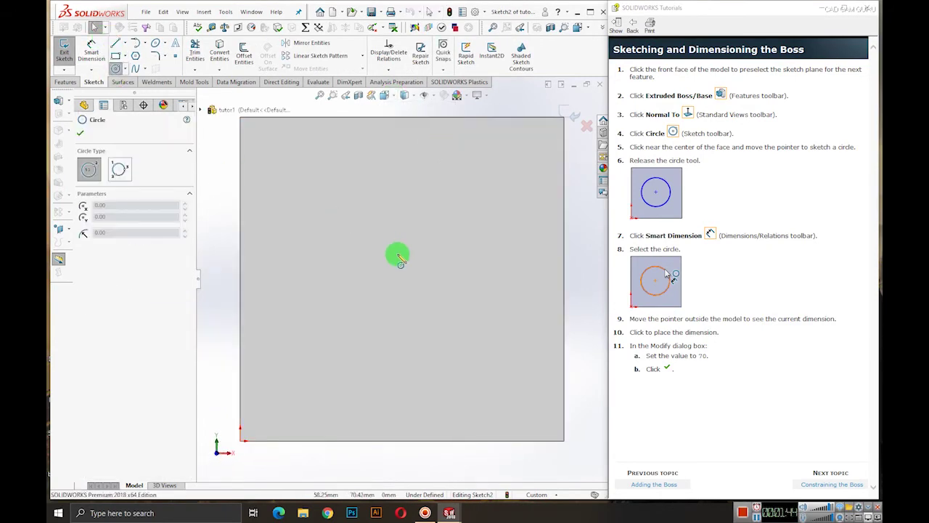
click(395, 275)
click(428, 220)
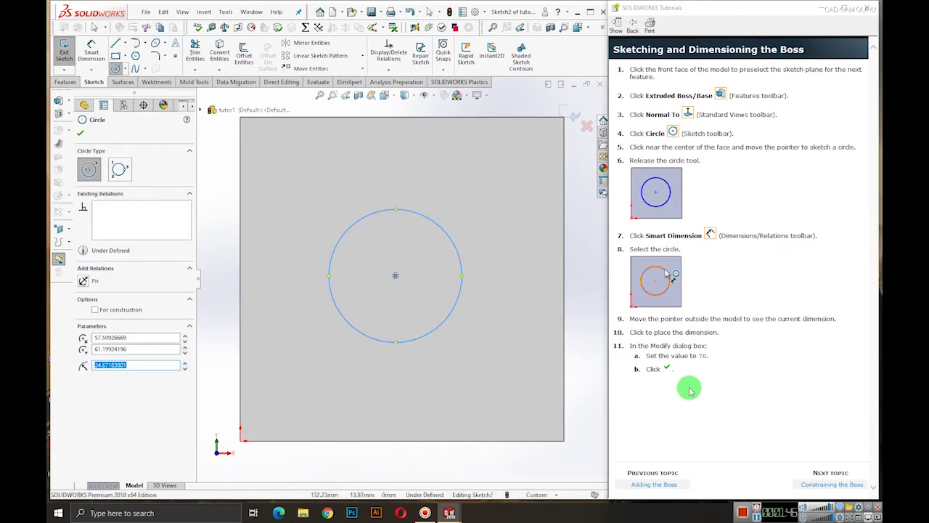
Dimension the boss circle with Smart Dimension and set its diameter to 70 mm
click(91, 56)
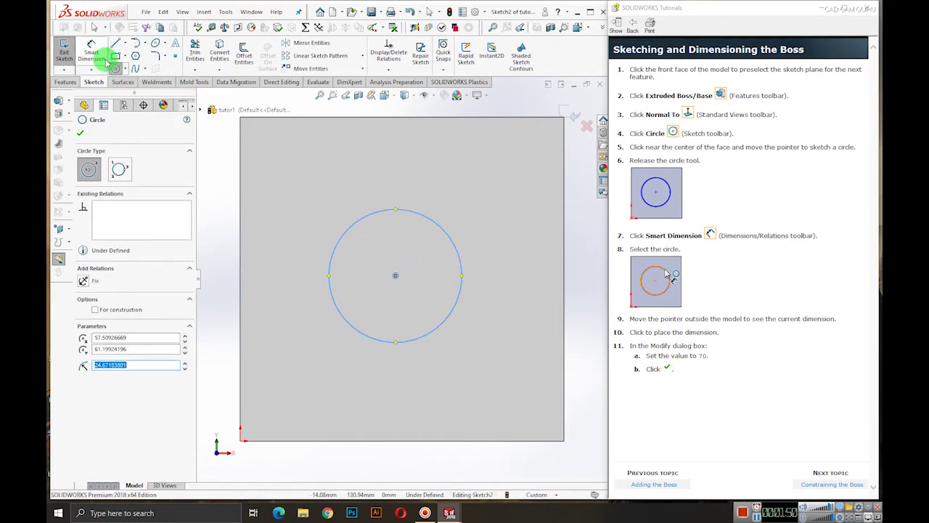
click(459, 265)
click(517, 273)
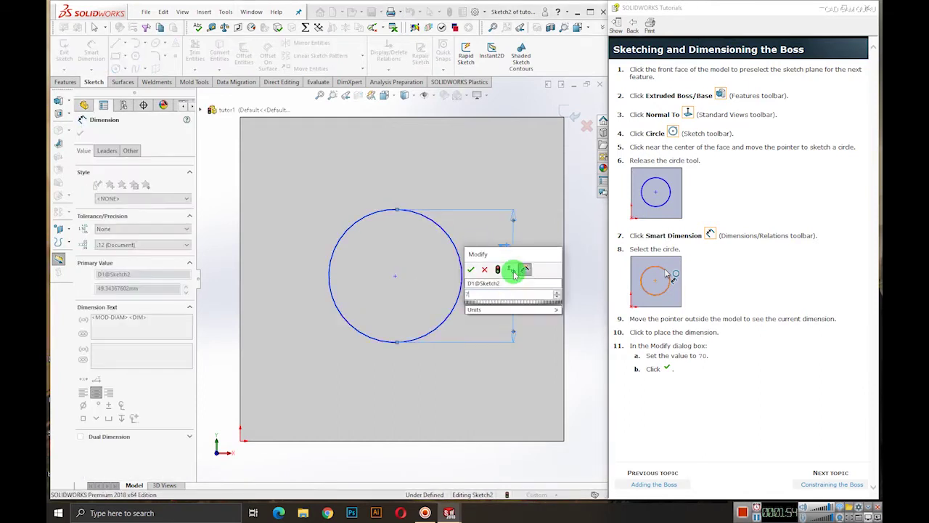
text(70)
key(Return)
scroll(392, 276, down, 3)
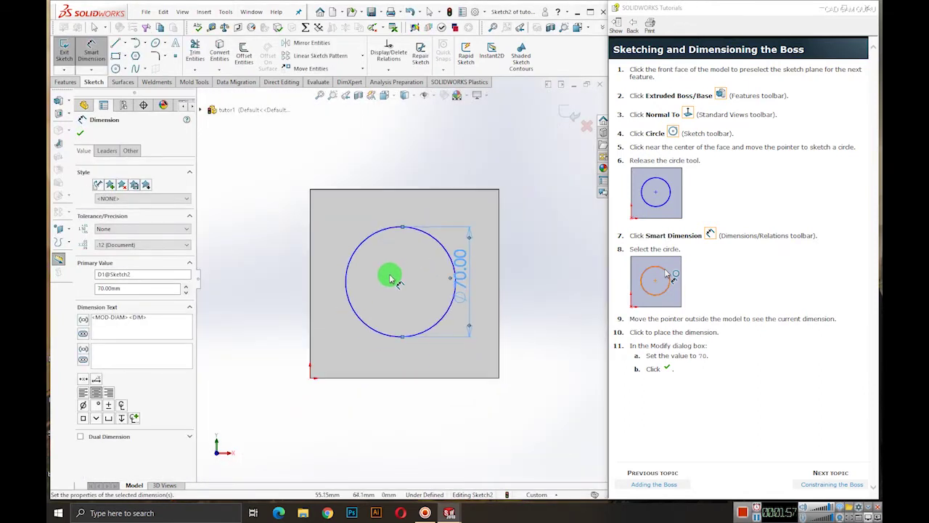
Dimension the distance from the circle's centre to the face's top edge and set it to 60 mm
click(401, 281)
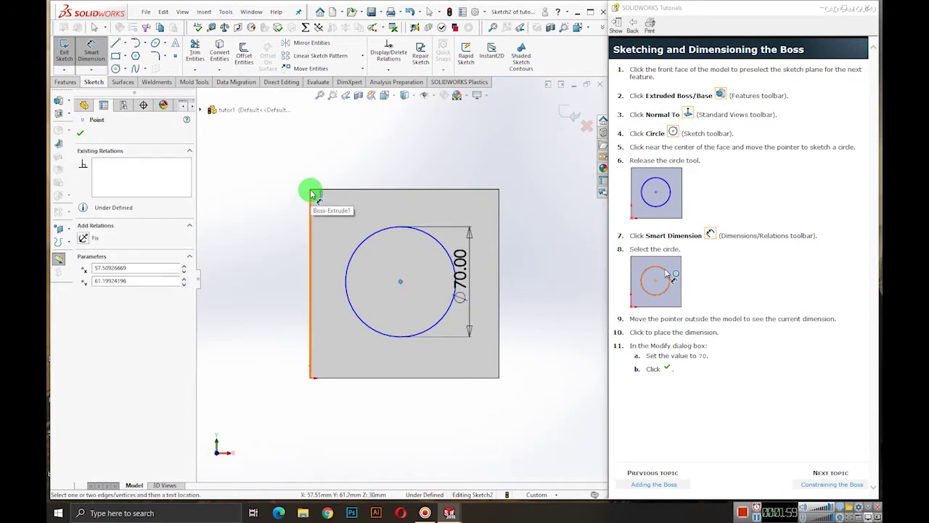
click(316, 192)
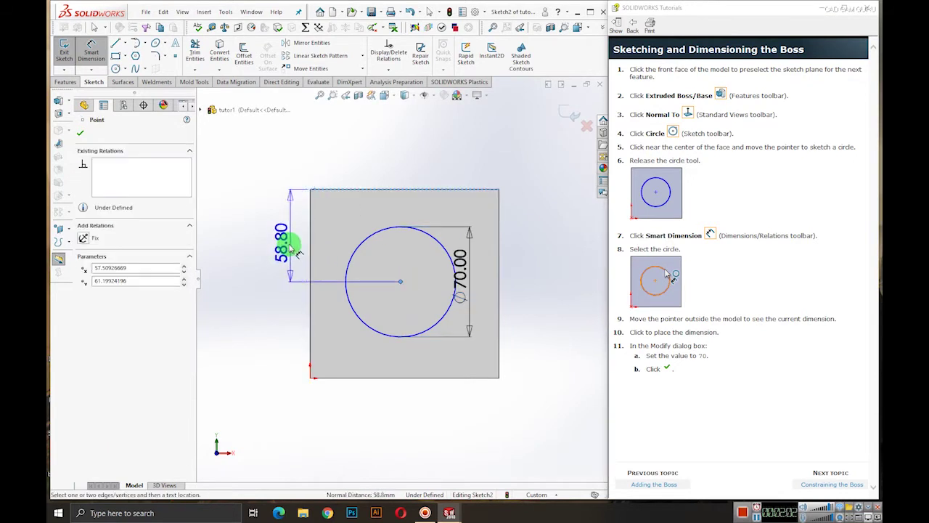
click(270, 231)
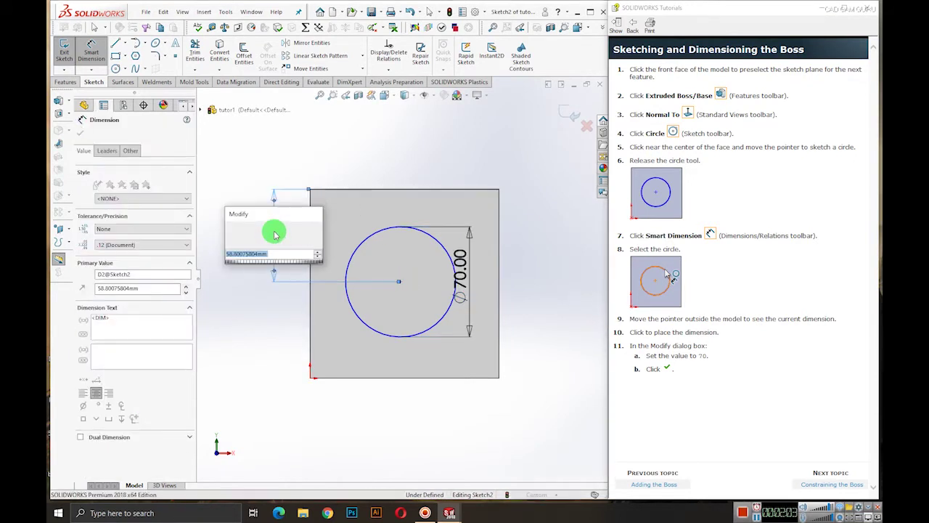
click(812, 485)
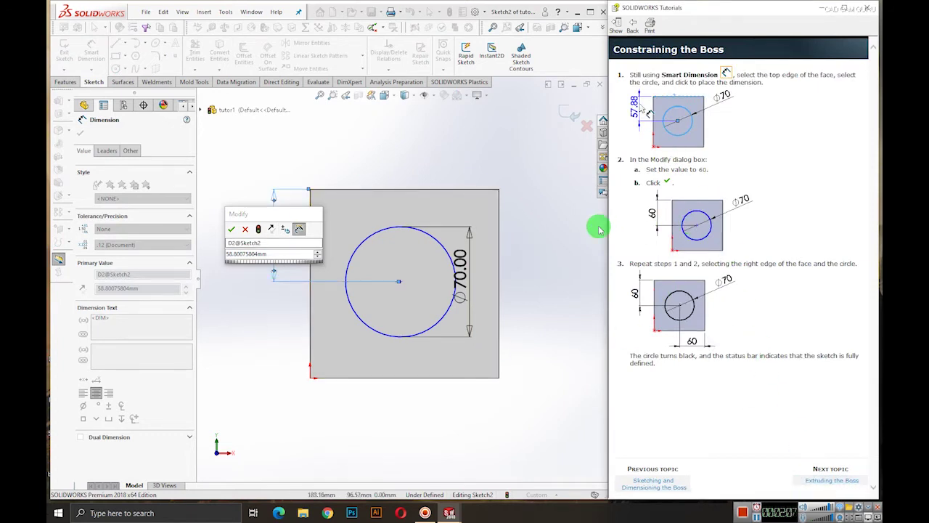
text(60)
key(Return)
Dimension the distance from the circle's centre to the face's right edge and set it to 60 mm
click(399, 285)
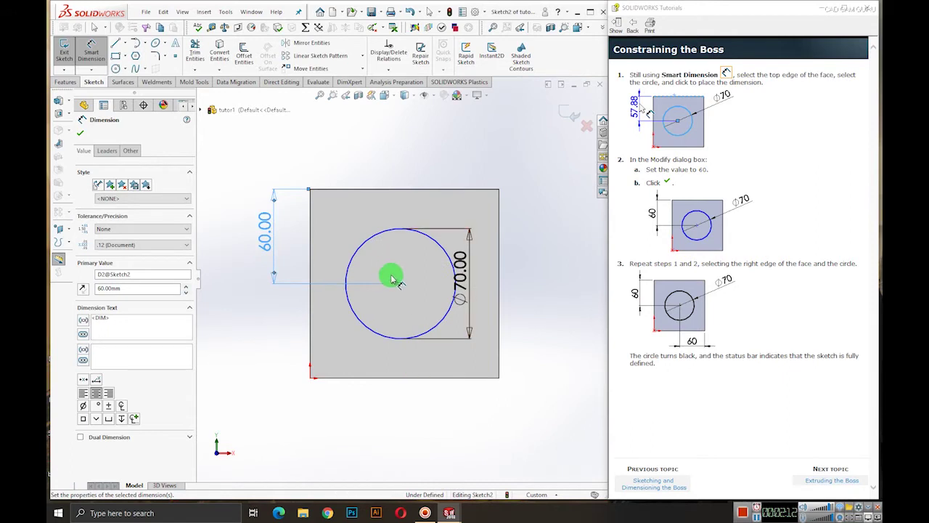
key(Escape)
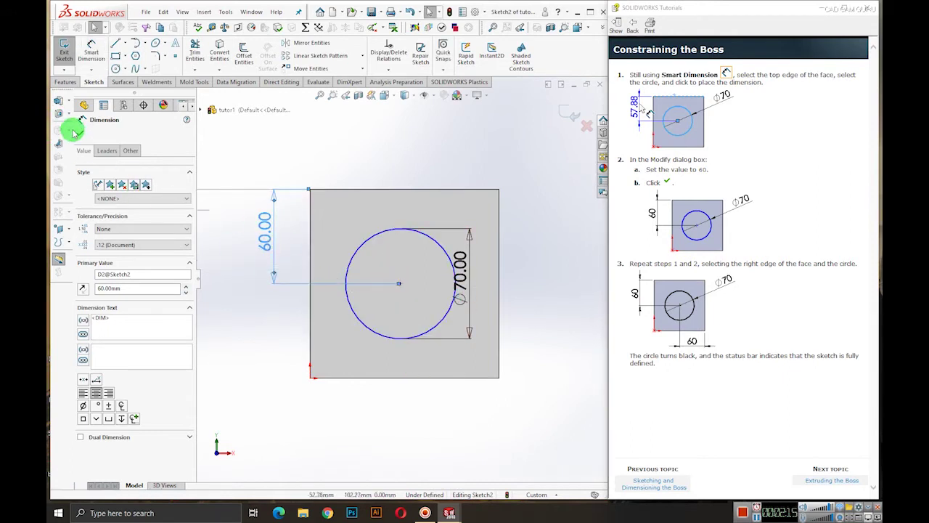
click(73, 131)
click(91, 53)
click(400, 283)
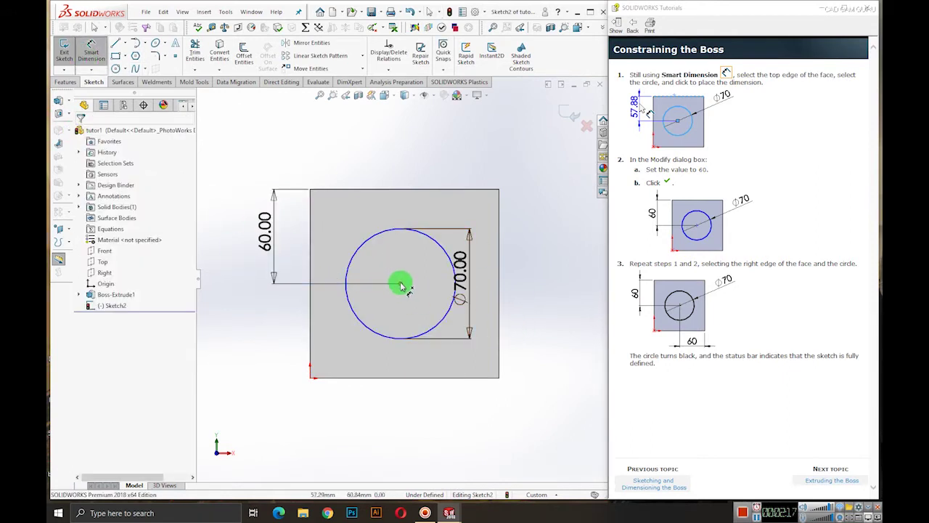
click(499, 299)
click(464, 408)
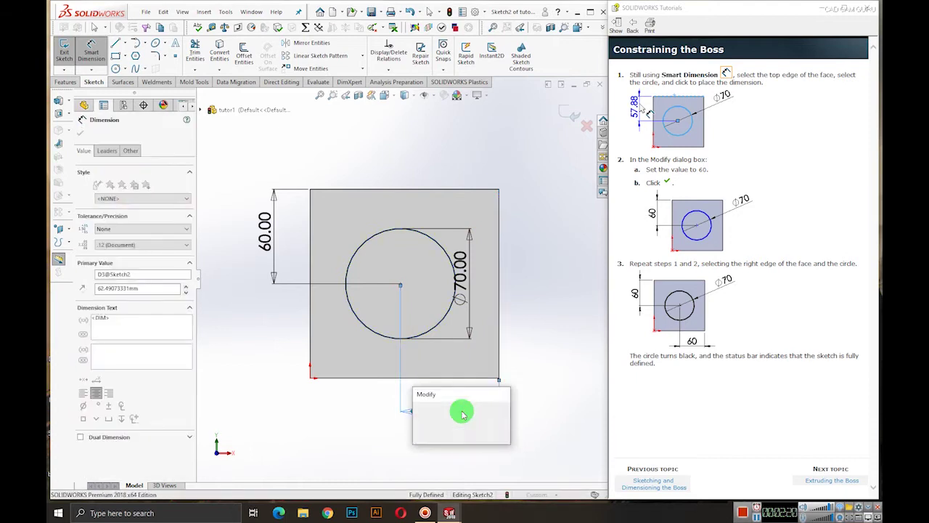
text(60)
key(Return)
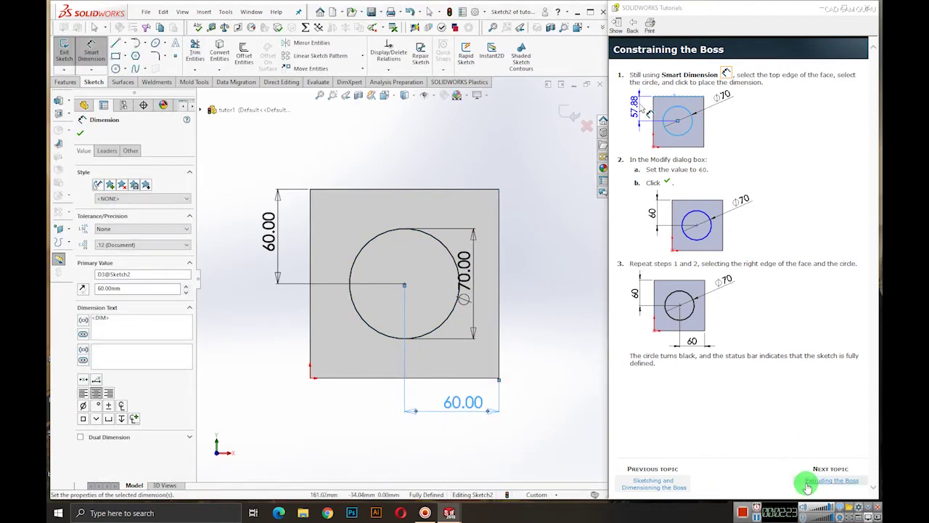
Finish the circle sketch and extrude it as a boss with a Blind depth of 25 mm
click(807, 485)
click(64, 53)
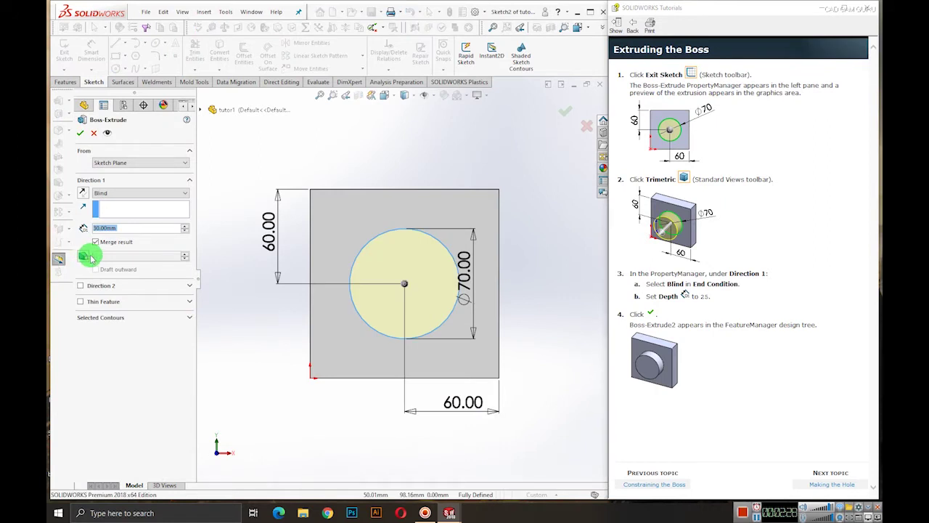
click(704, 296)
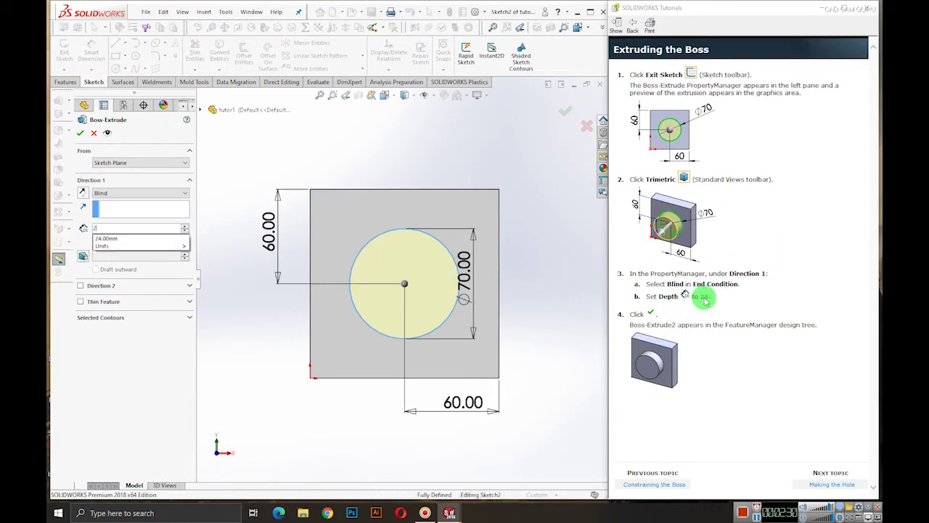
click(81, 133)
Inspect the extruded boss in isometric view and advance the tutorial to the topic Sketching the Hole
scroll(392, 346, down, 1)
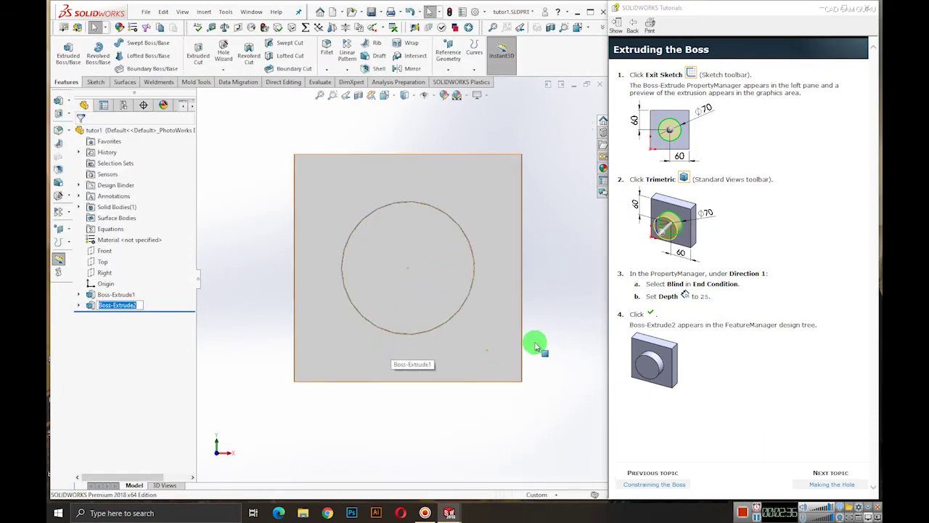
scroll(533, 343, up, 2)
middle_drag(505, 333, 457, 347)
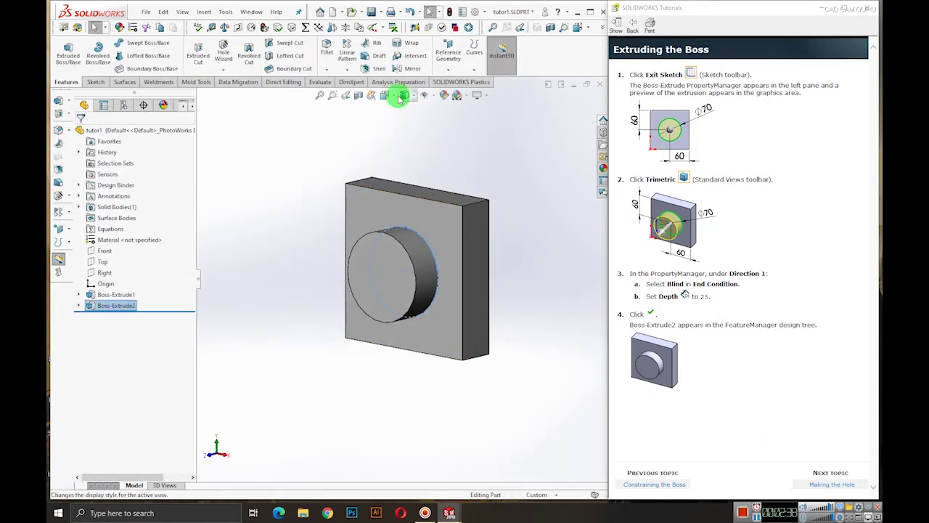
click(404, 95)
click(440, 119)
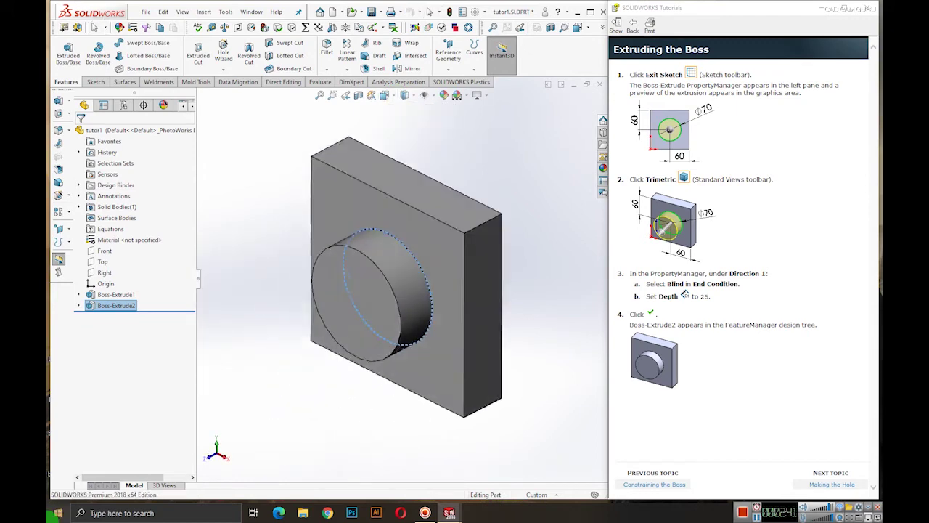
click(849, 485)
click(831, 484)
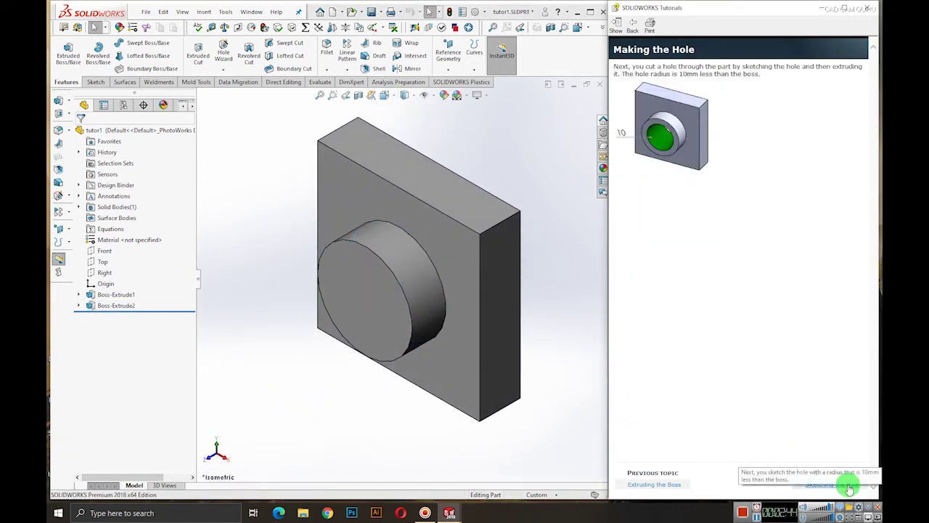
Start an extruded cut on the boss's front face and, viewed straight on, sketch a concentric circle about 40 mm in diameter
click(199, 58)
click(351, 287)
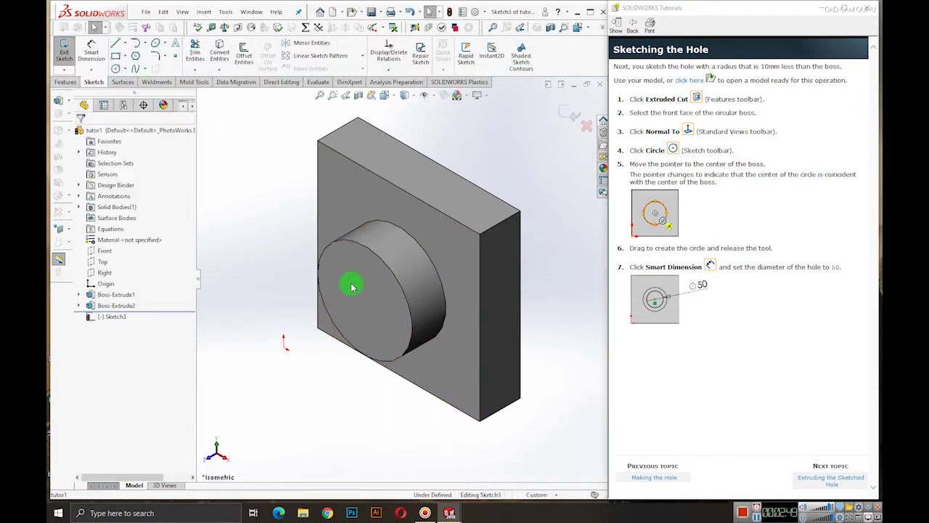
click(353, 294)
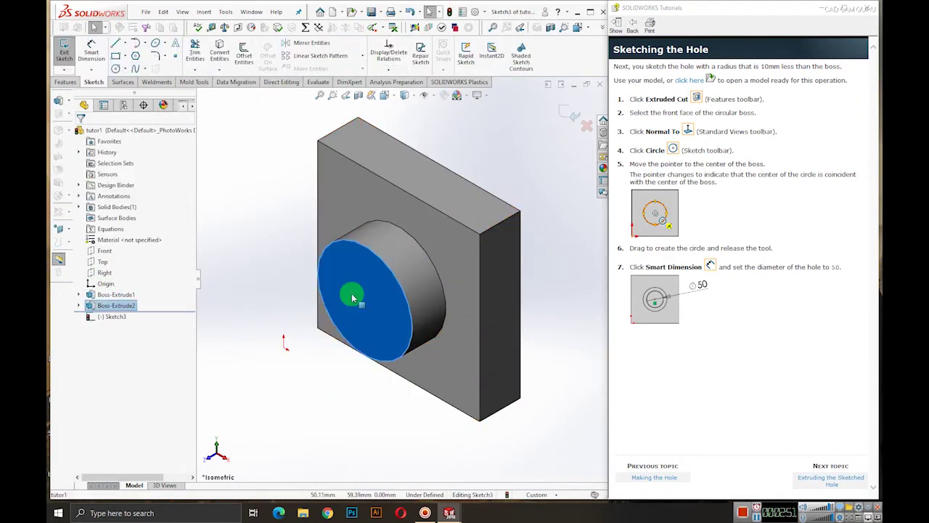
right_click(353, 296)
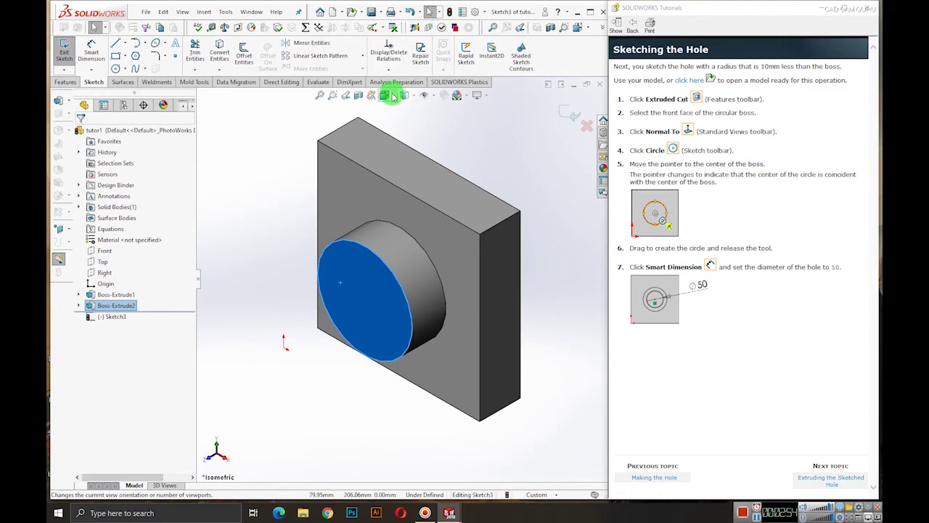
click(383, 95)
click(442, 151)
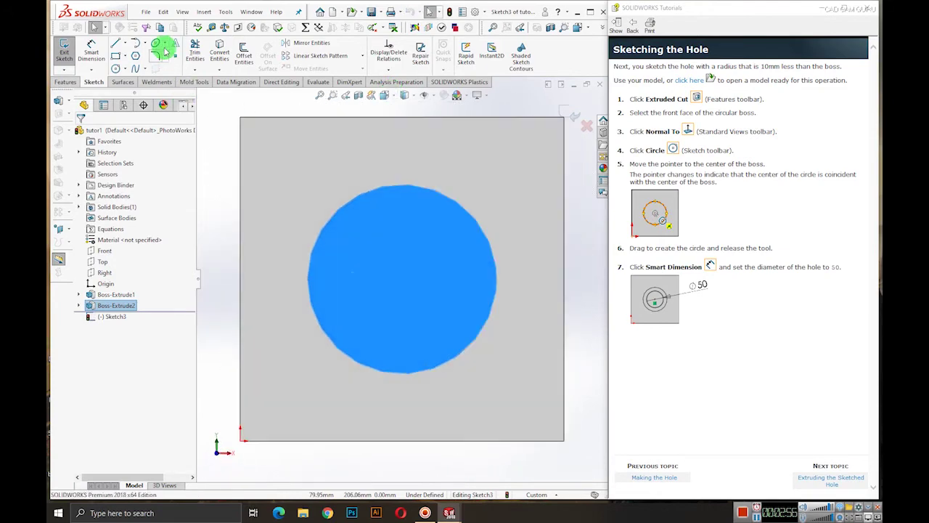
click(128, 67)
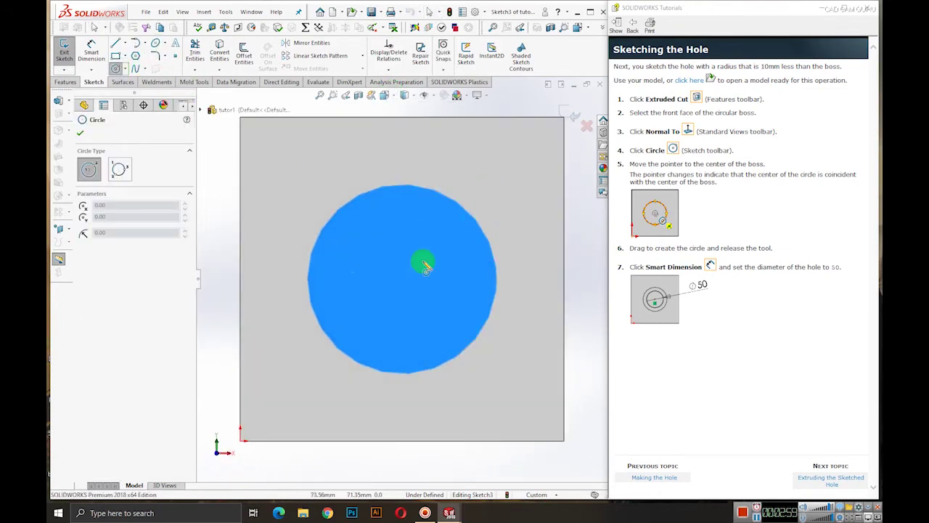
drag(404, 282, 425, 235)
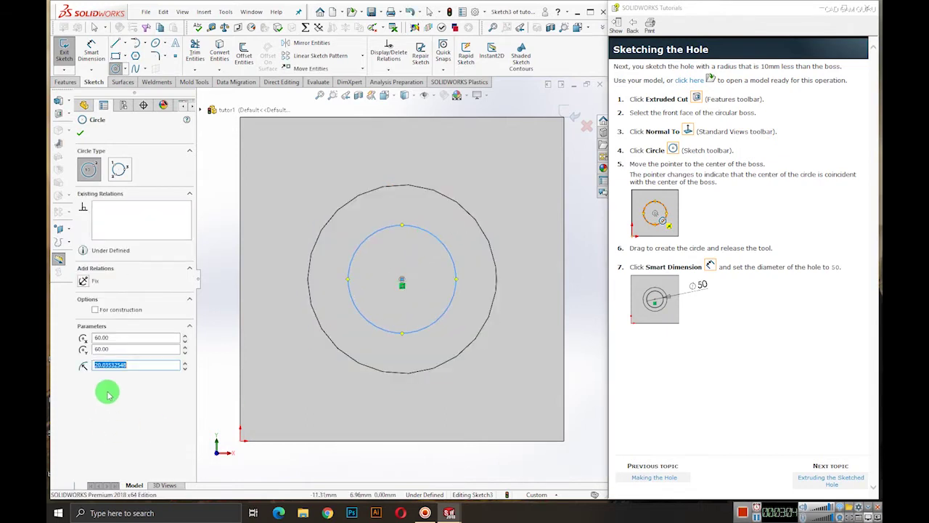
Dimension the hole circle with Smart Dimension and set its diameter to 50 mm
click(103, 62)
click(376, 320)
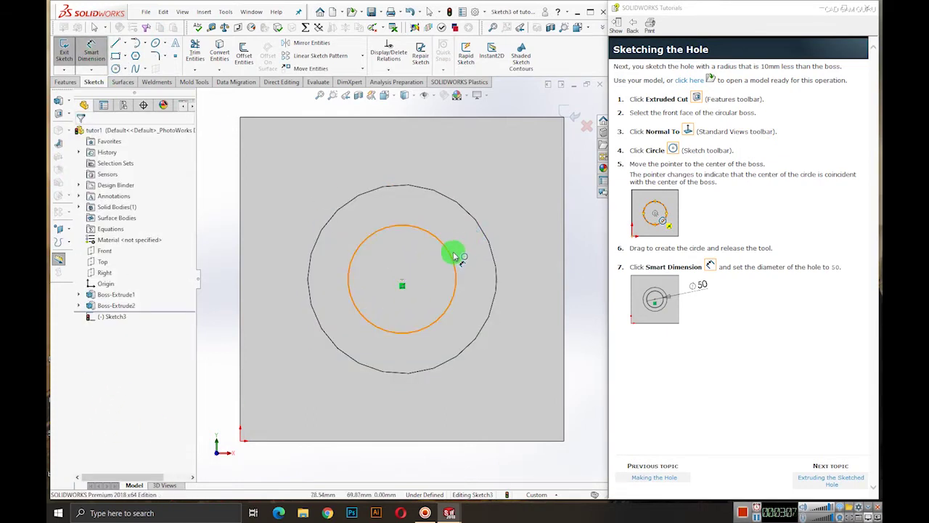
click(533, 267)
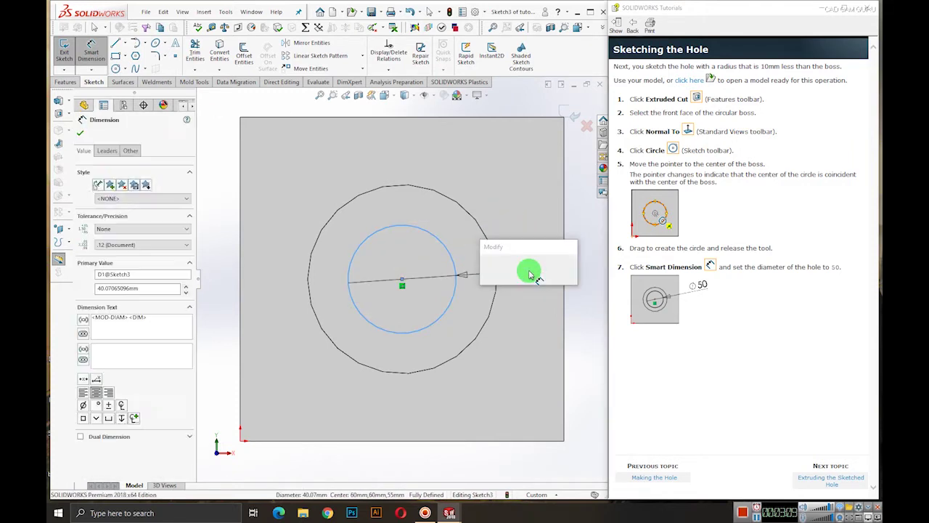
key(Return)
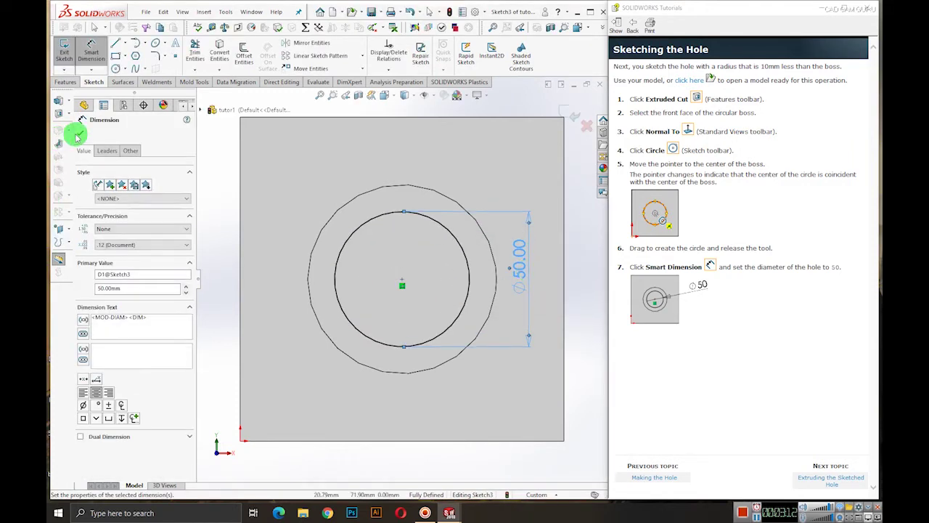
click(76, 132)
Finish the hole sketch and cut it with the Through All end condition, using the isometric view
click(822, 479)
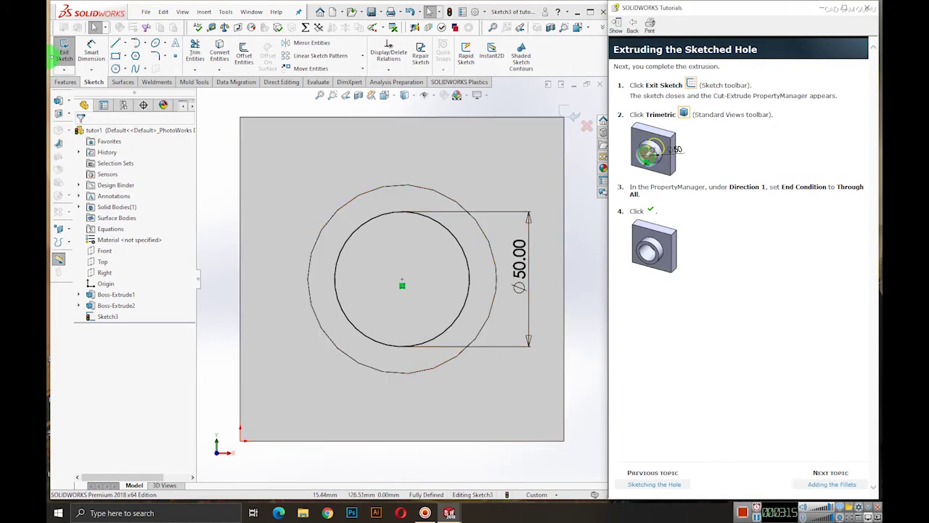
click(61, 53)
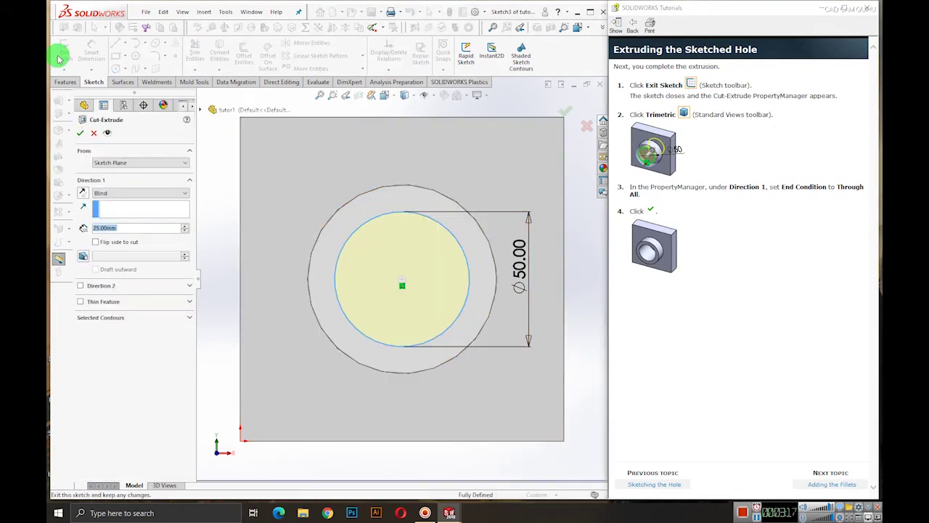
click(389, 97)
click(435, 125)
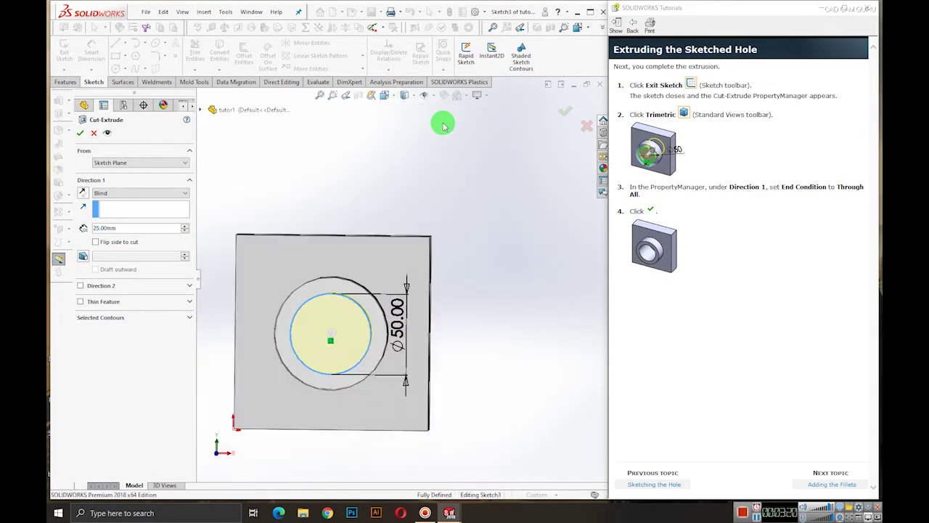
click(127, 193)
click(122, 206)
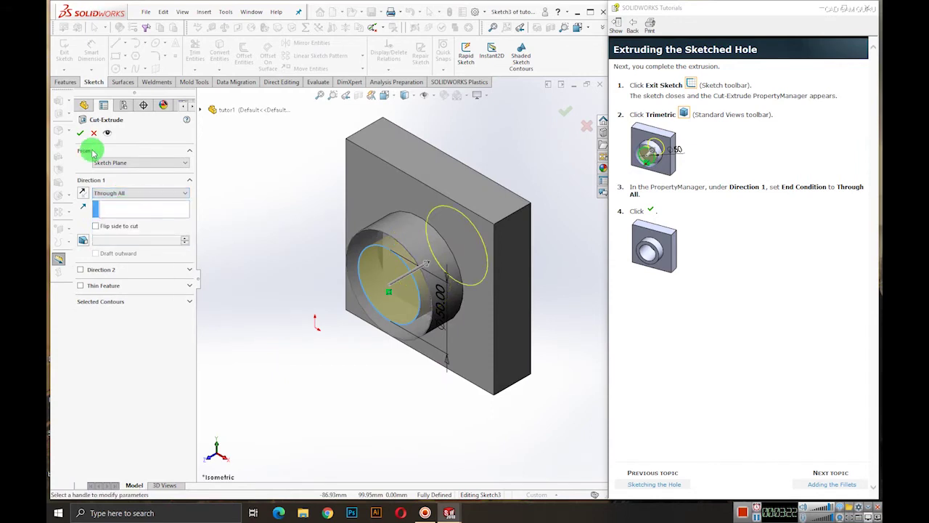
click(82, 134)
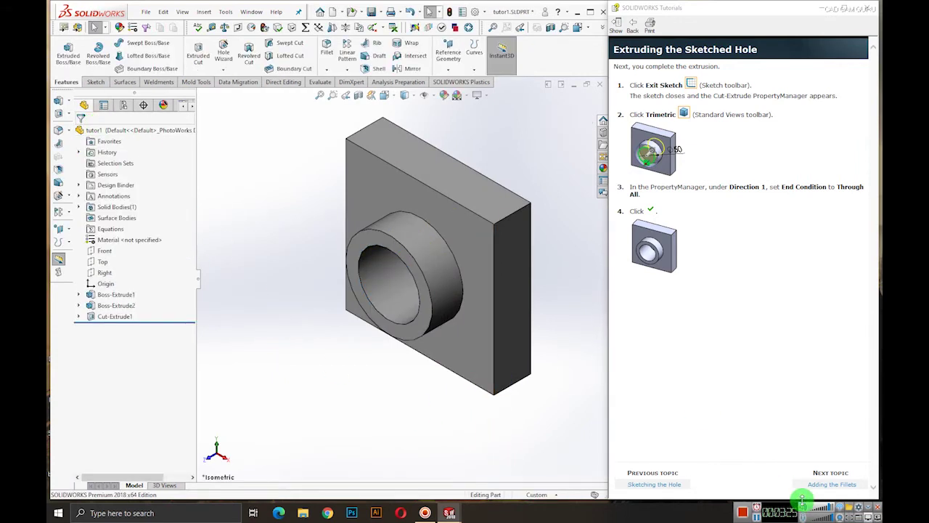
Advance the tutorial to Creating the Base Fillets and start a 5 mm radius fillet on the front face of the base
click(808, 471)
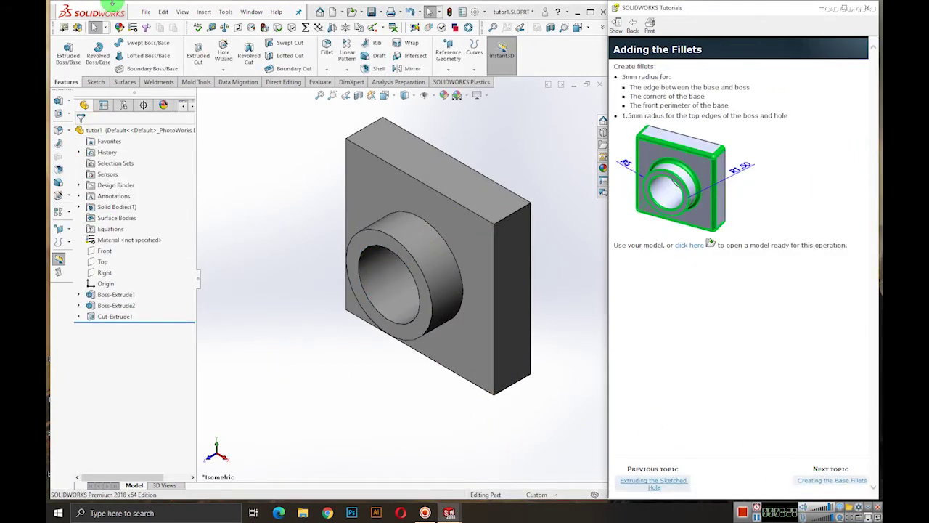
click(855, 481)
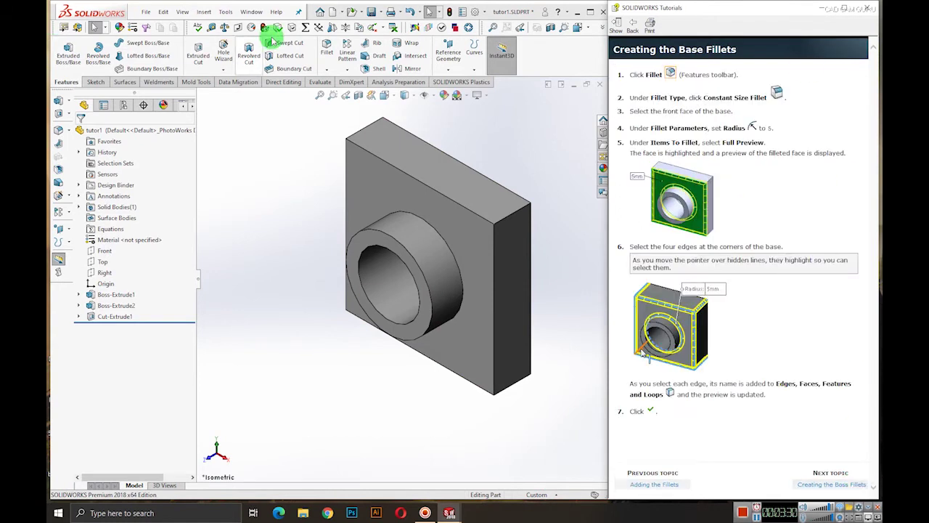
click(325, 49)
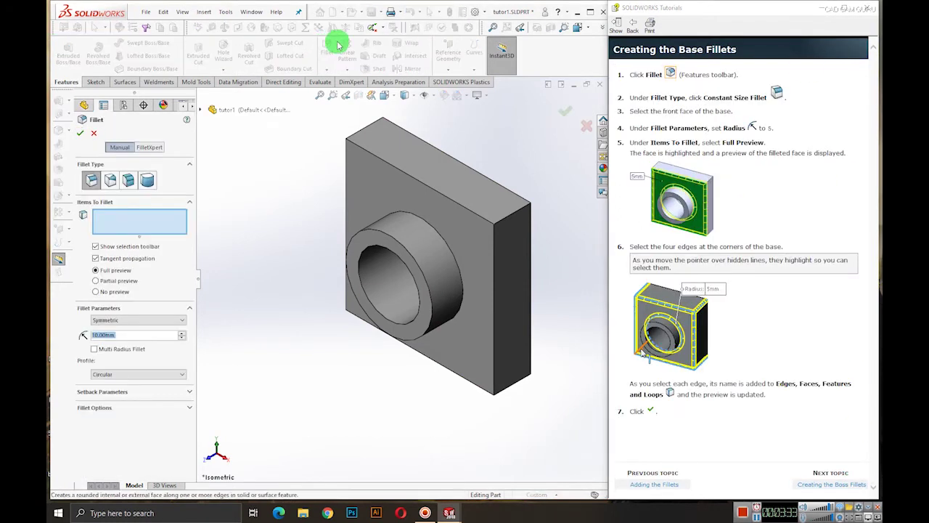
click(376, 196)
text(5)
key(Return)
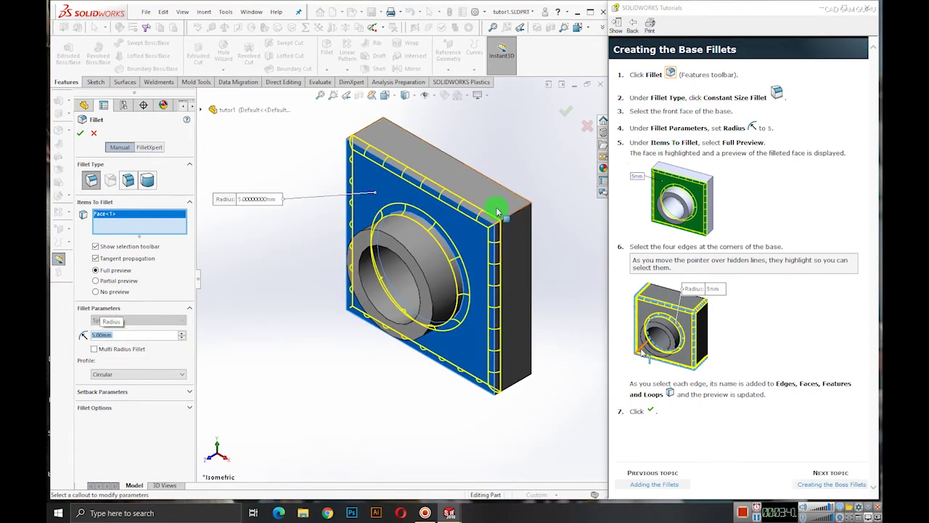
Add the four corner edges of the base to the 5 mm fillet and complete it
click(513, 217)
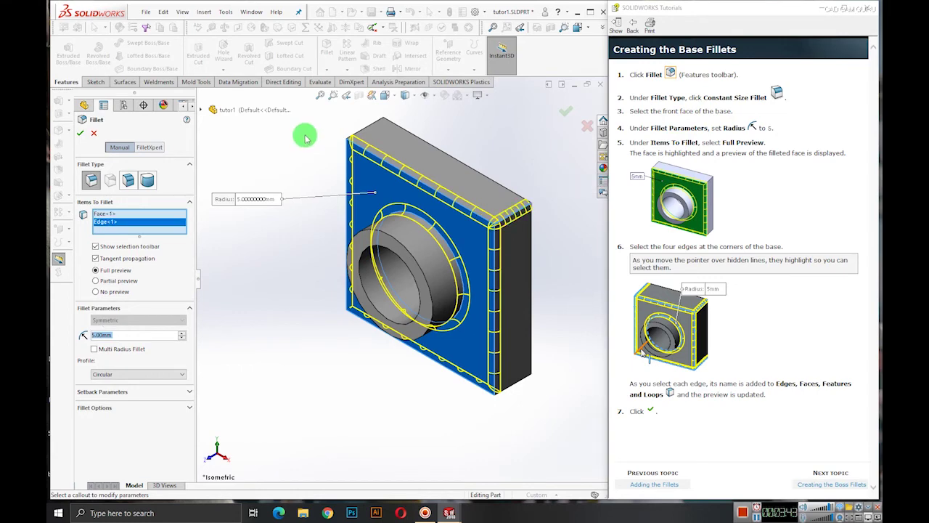
click(378, 127)
click(521, 379)
ctrl+middle_drag(405, 440, 331, 305)
click(324, 300)
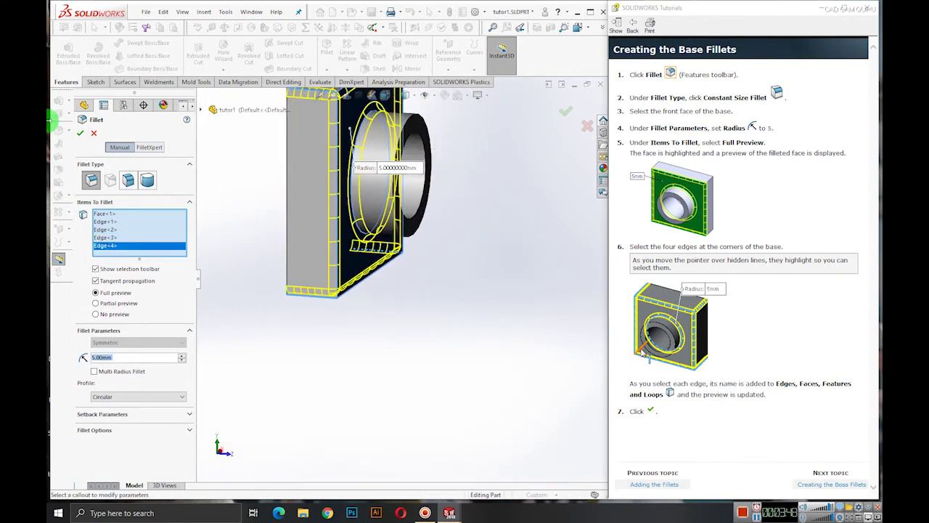
click(80, 134)
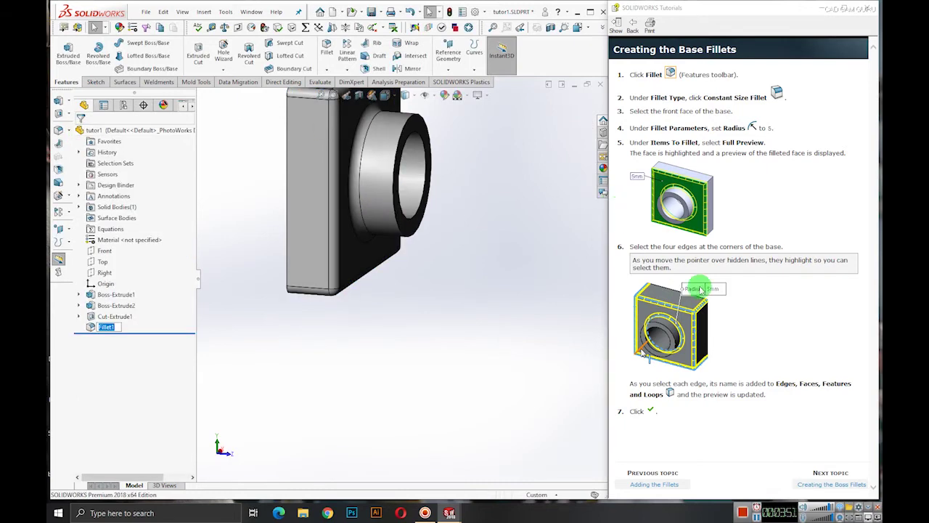
Fillet the front face of the boss with a 1.5 mm radius and advance the tutorial to Shelling the Part
click(814, 486)
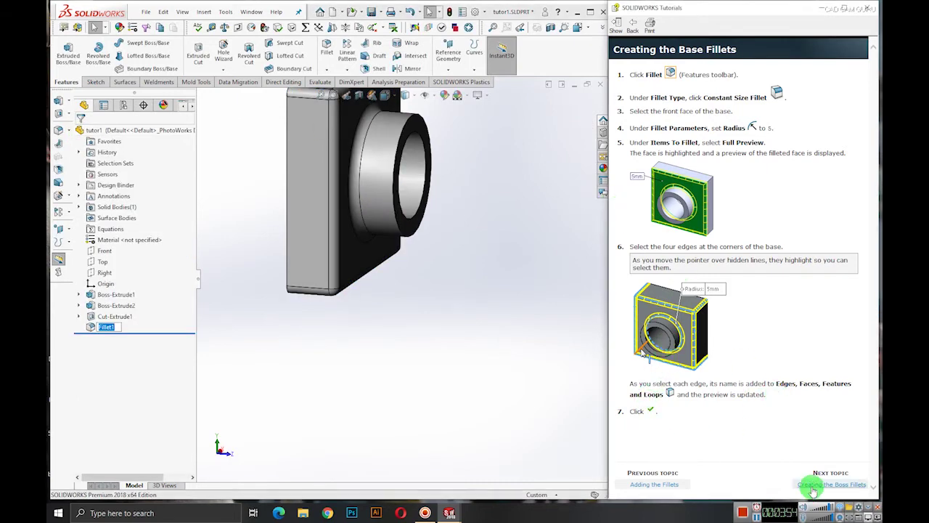
click(323, 52)
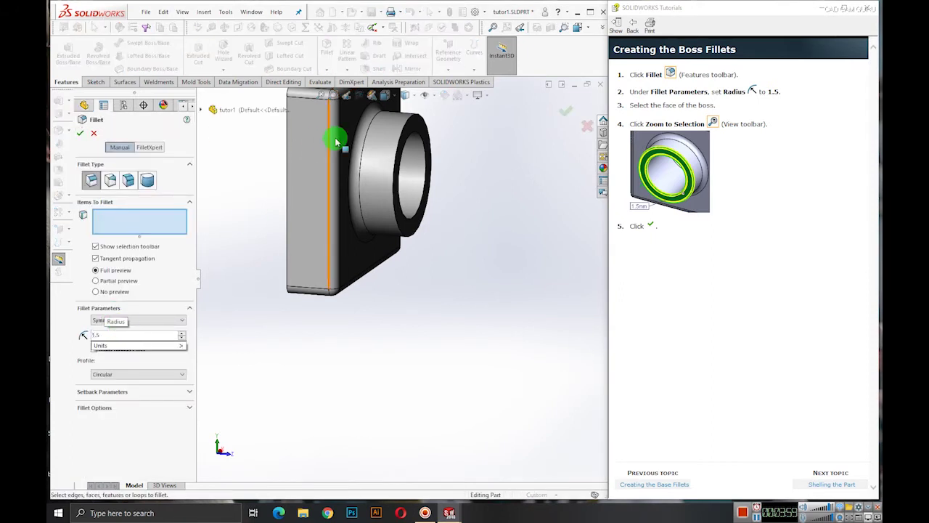
click(412, 130)
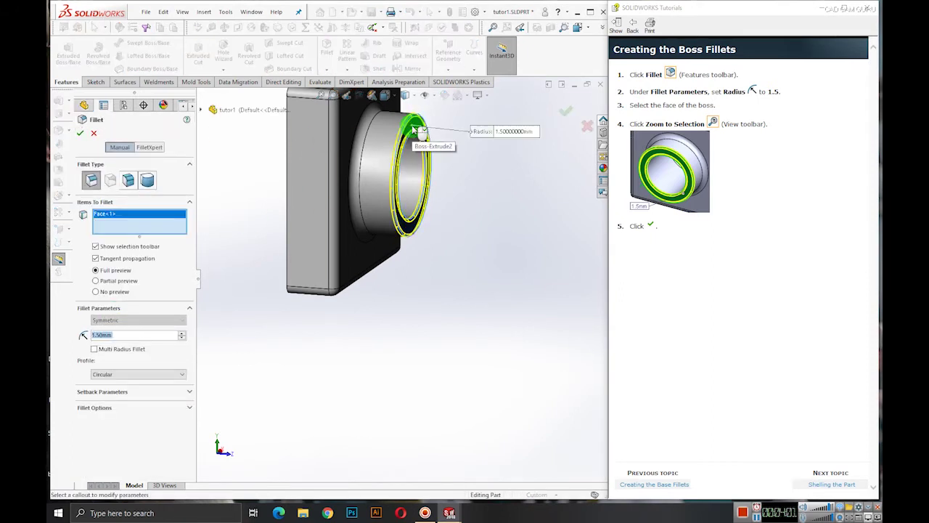
click(83, 135)
click(831, 485)
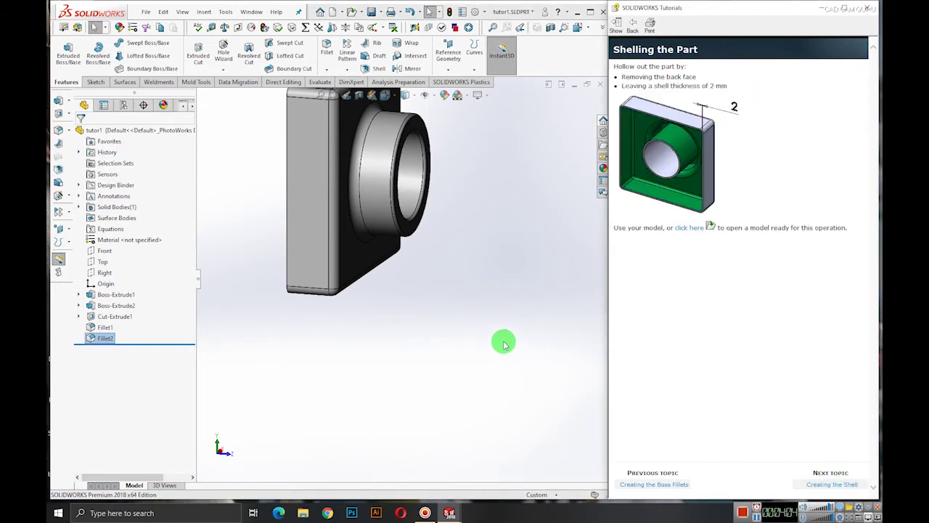
Shell the part with a 2 mm thickness, removing the back face of the base
scroll(500, 339, up, 4)
middle_drag(482, 336, 498, 254)
right_click(498, 254)
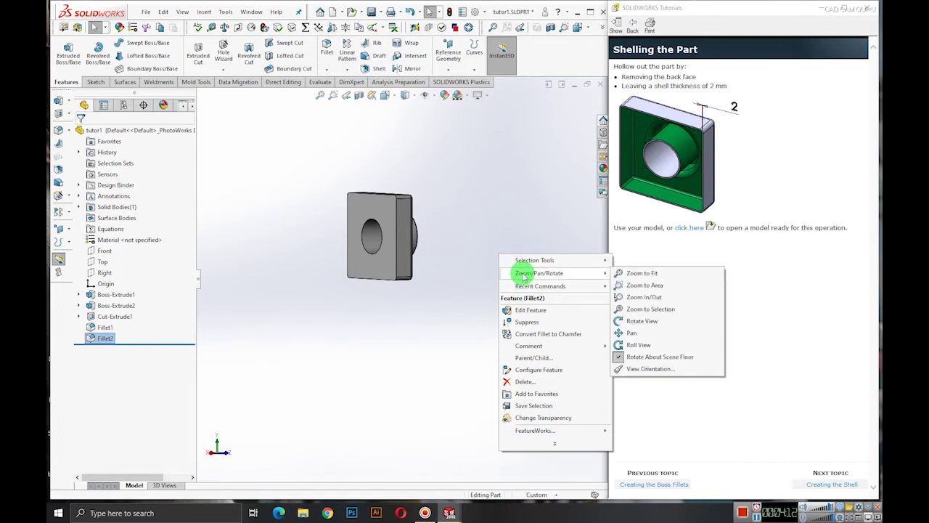
click(642, 320)
drag(443, 297, 385, 339)
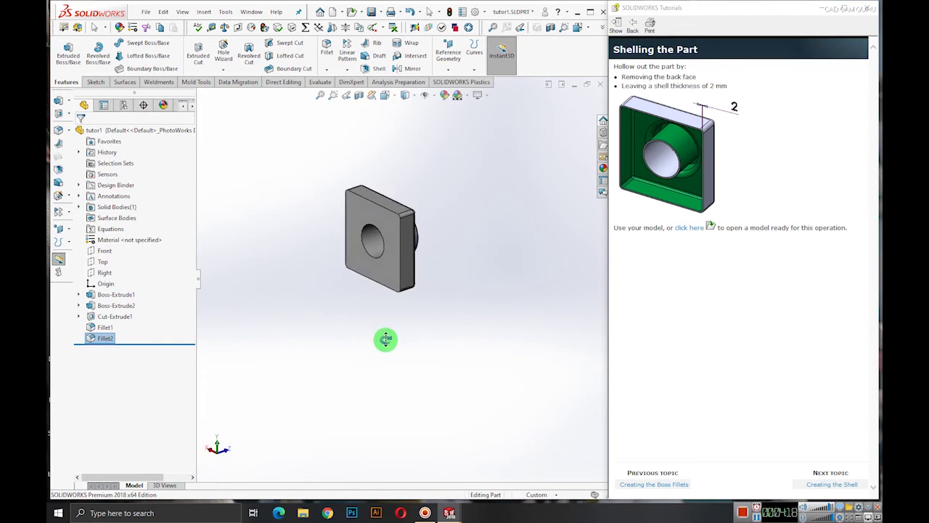
click(365, 71)
click(811, 485)
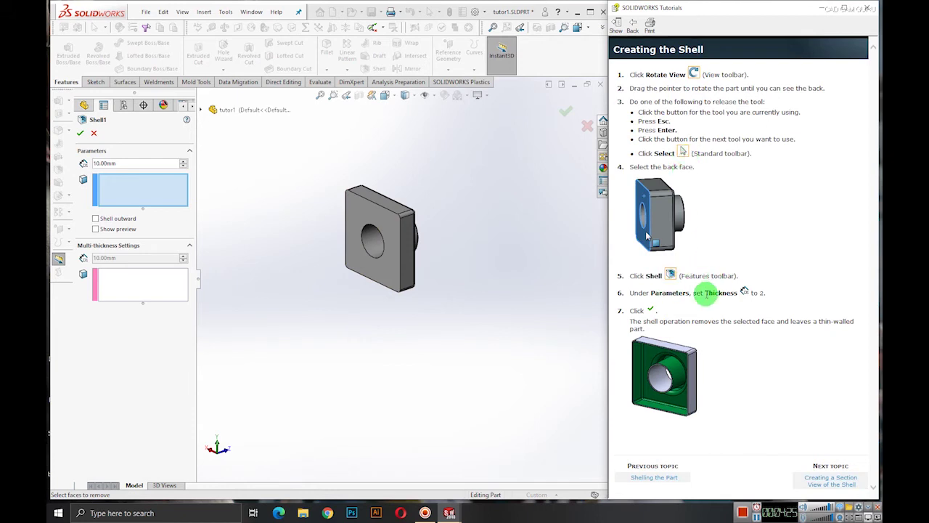
click(123, 164)
text(2)
click(128, 191)
click(362, 208)
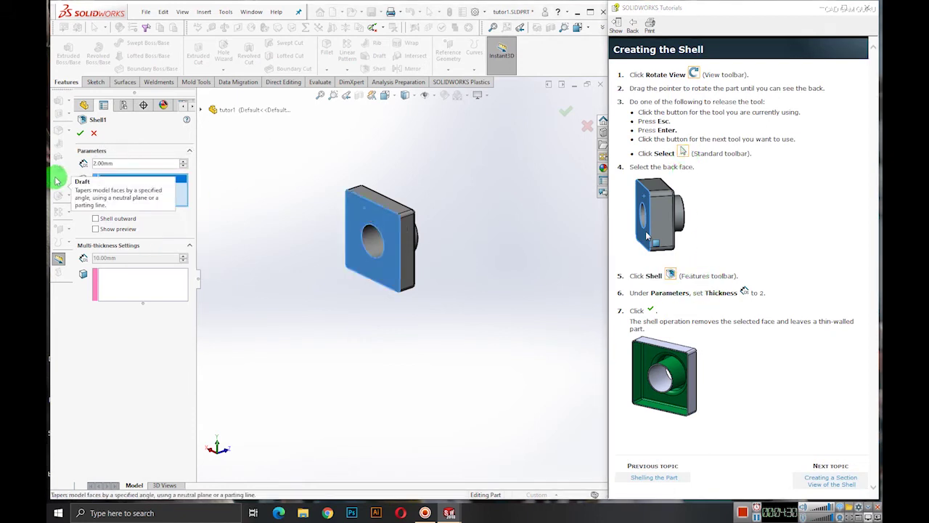
click(80, 134)
Following the tutorial, examine the shell in isometric view with a Top plane section offset about 78 mm, and clear the section view
click(831, 481)
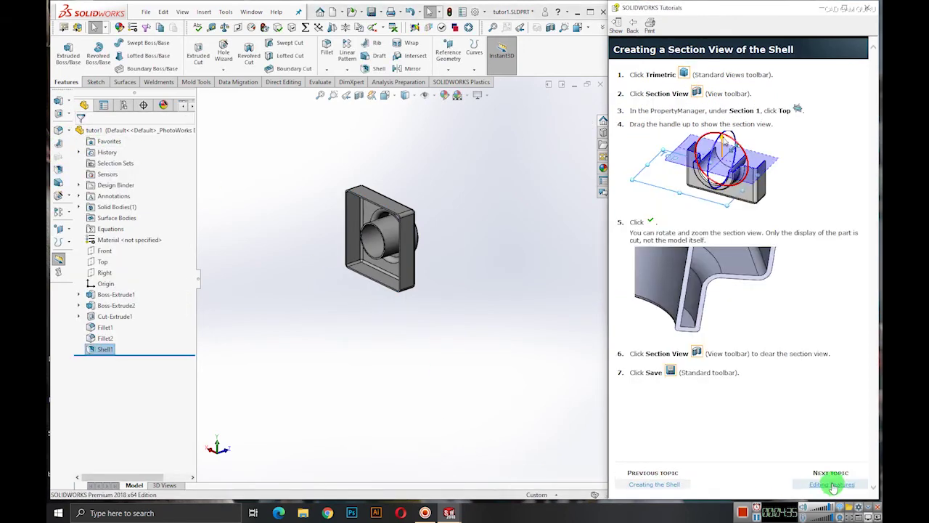
click(384, 95)
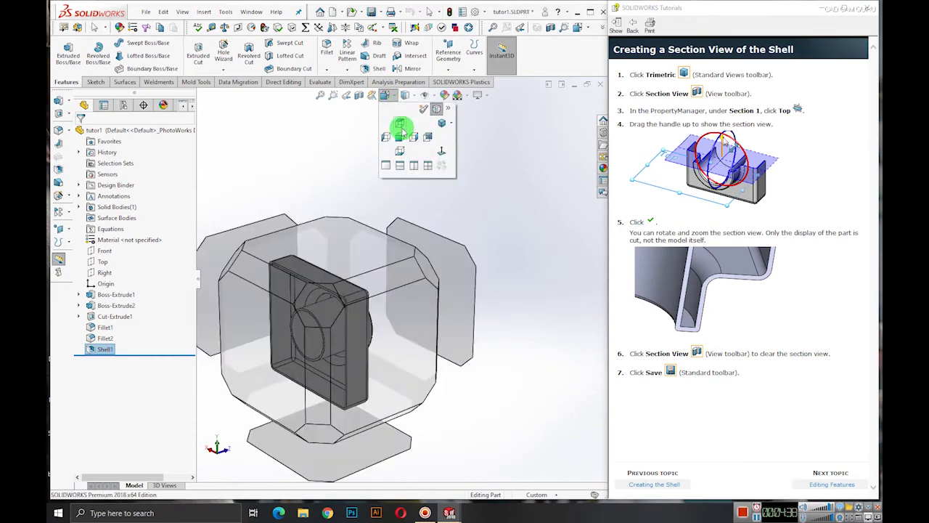
click(440, 124)
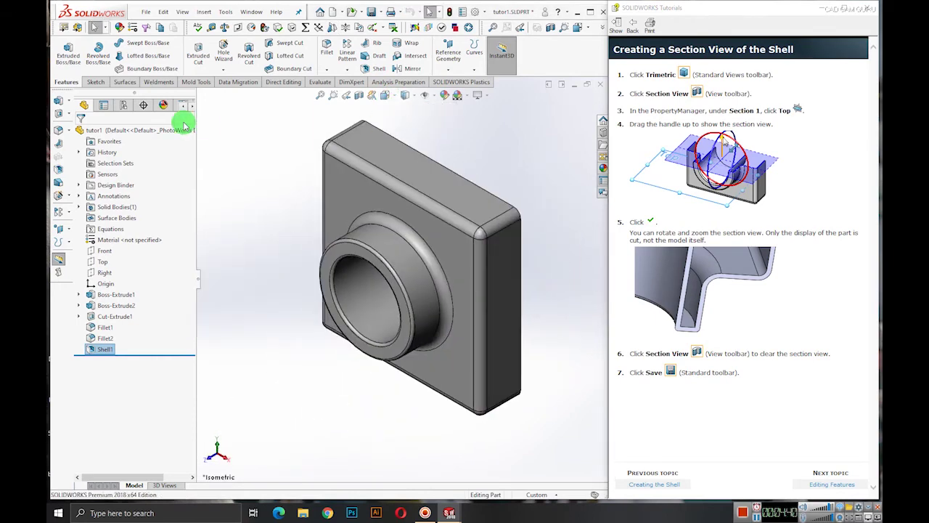
click(358, 95)
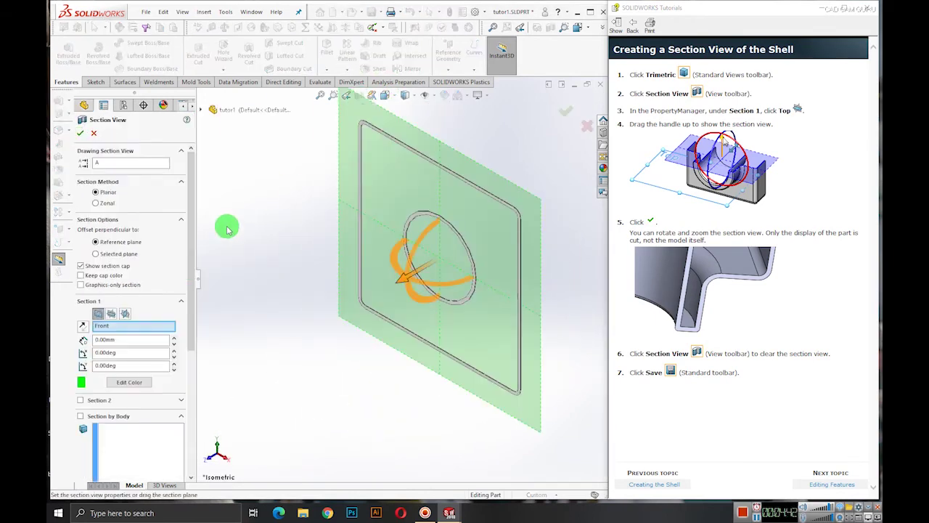
click(110, 312)
drag(414, 305, 452, 193)
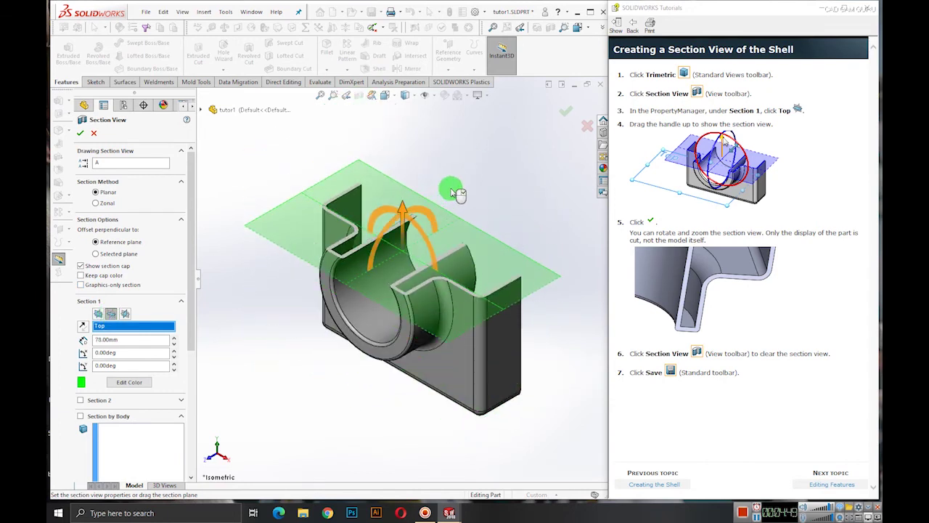
click(564, 110)
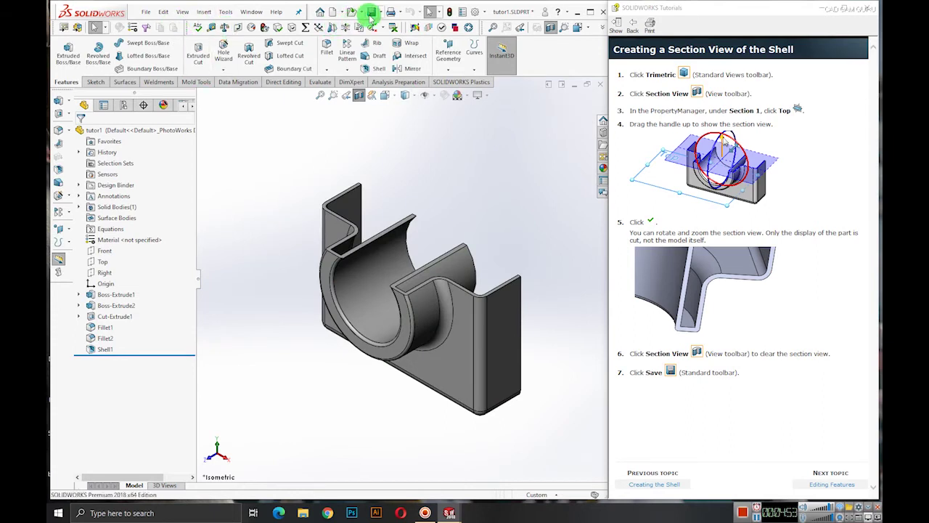
click(358, 95)
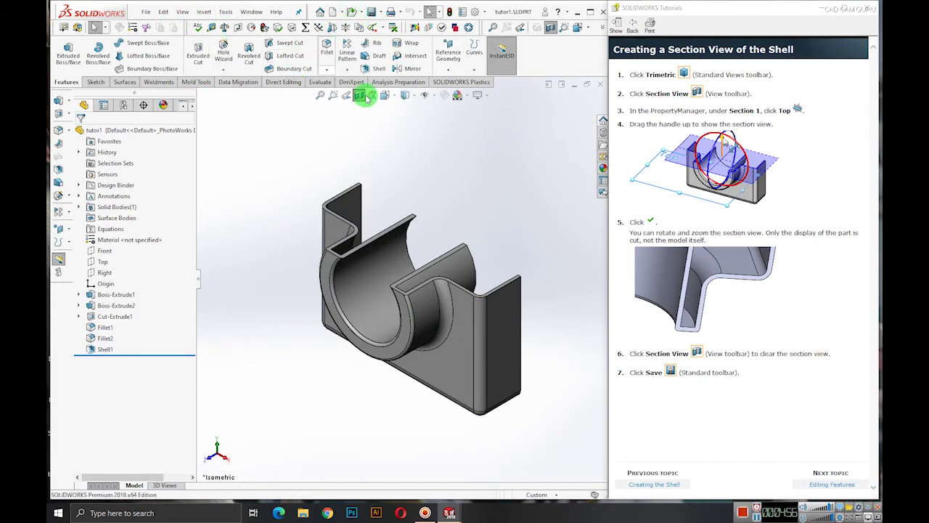
Following the tutorial topic Editing the Base Feature, set the depth of the base extrusion Boss-Extrude1 to 50 mm and rebuild the model
click(827, 483)
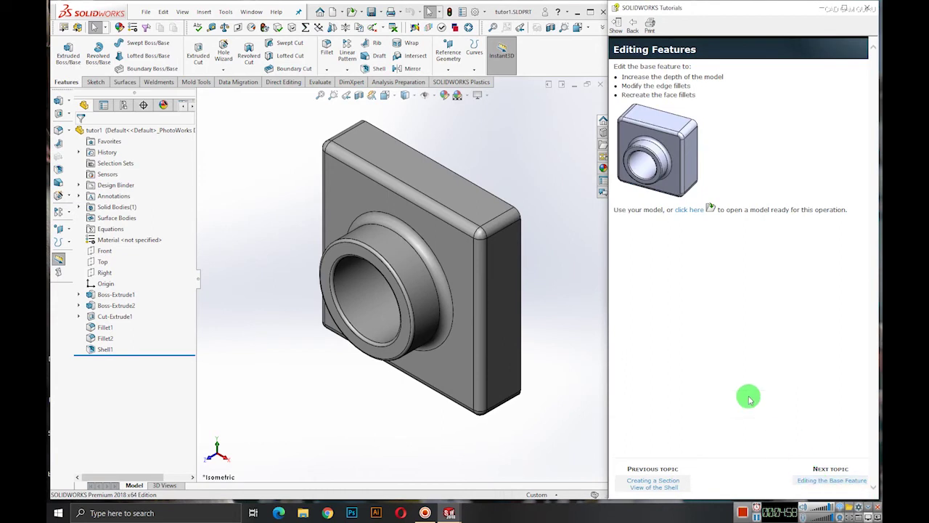
click(838, 481)
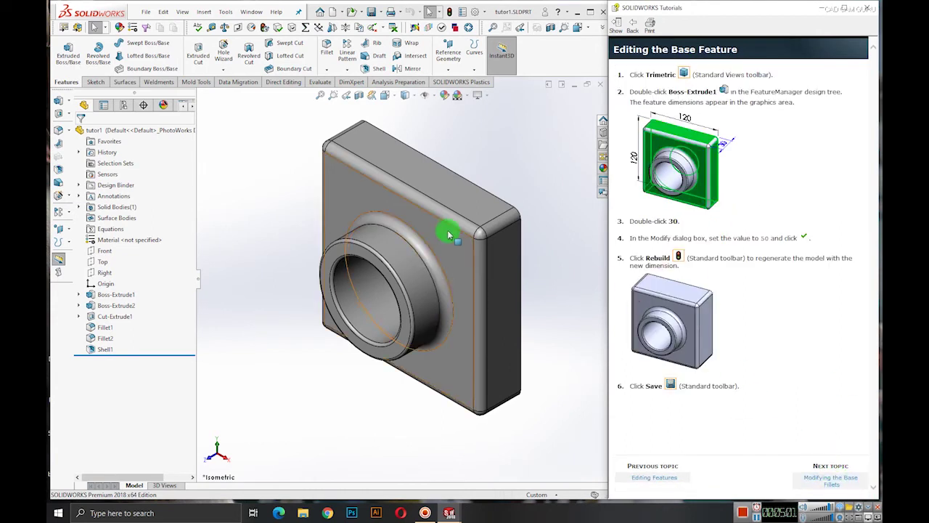
scroll(445, 230, down, 2)
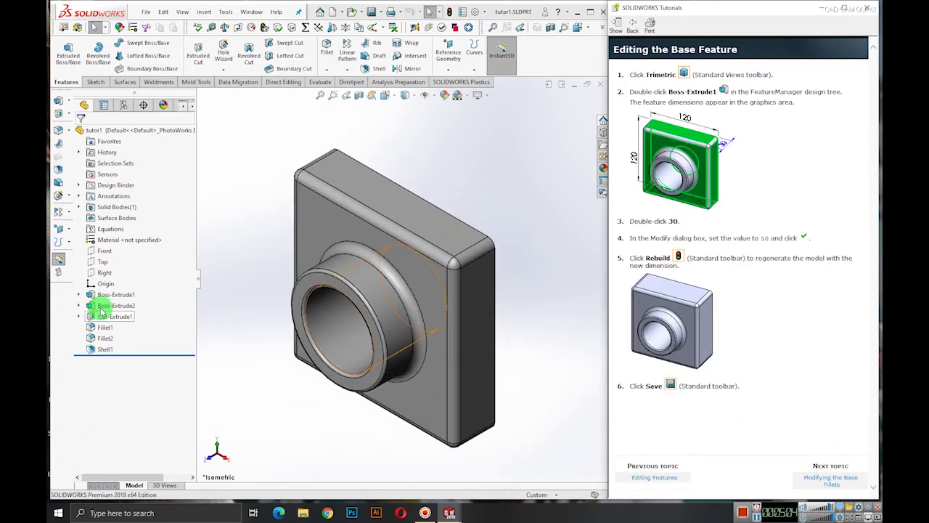
double_click(99, 294)
double_click(499, 454)
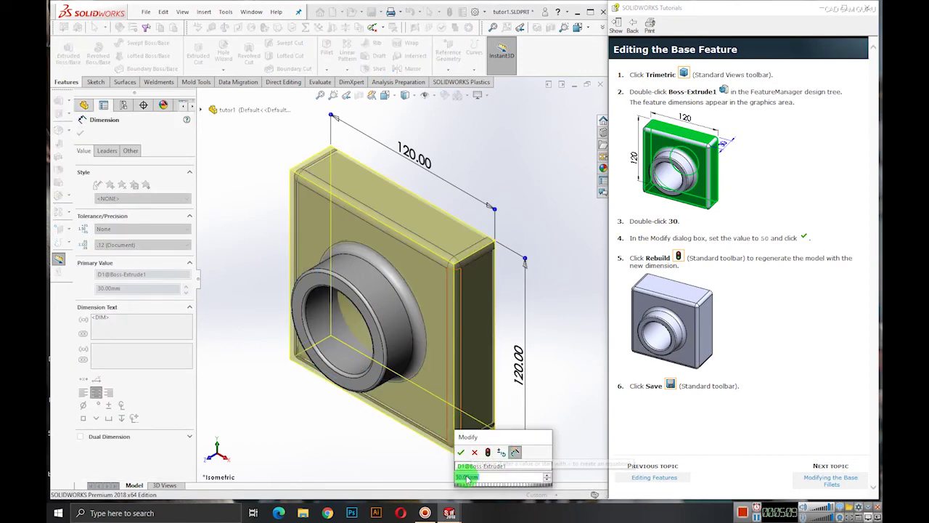
text(50)
key(Return)
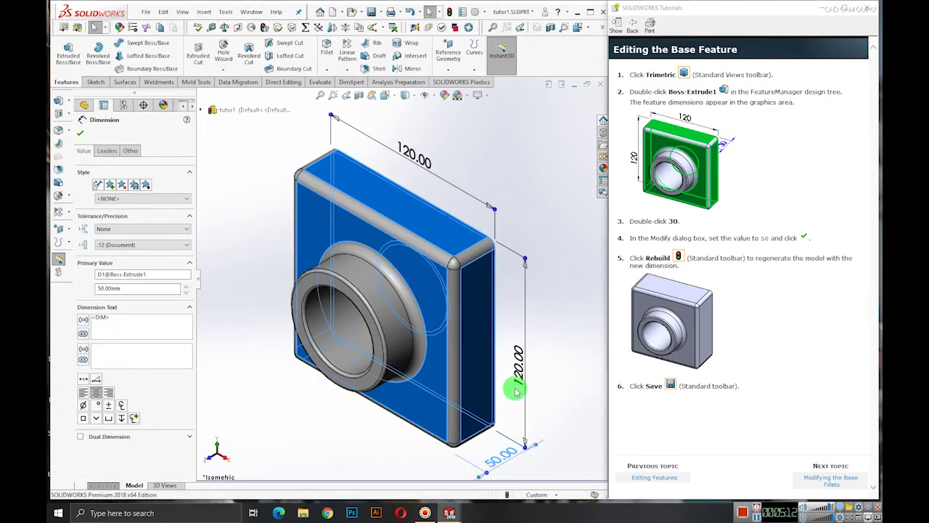
click(82, 133)
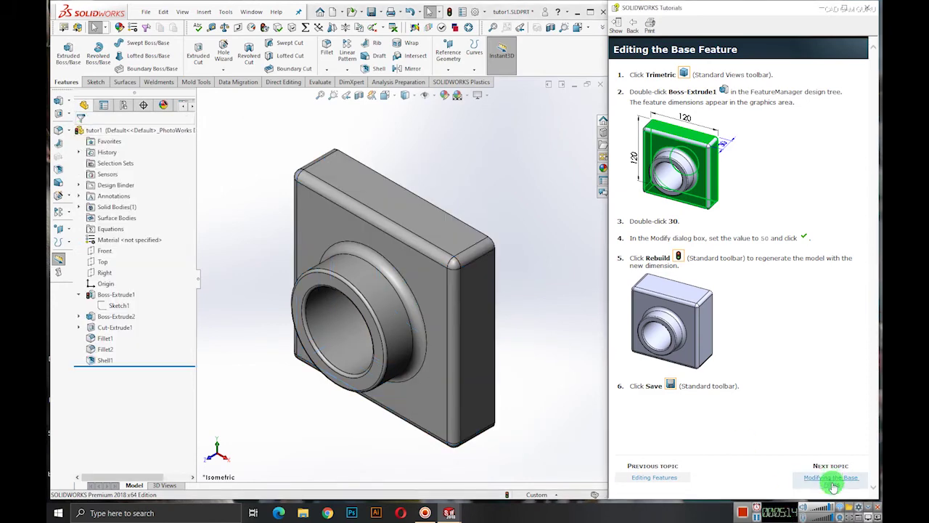
click(829, 479)
click(658, 479)
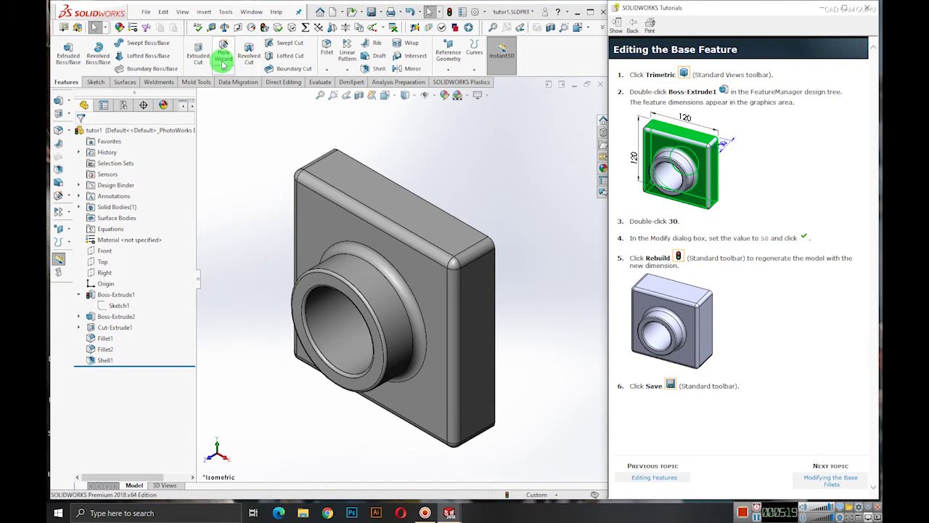
click(450, 11)
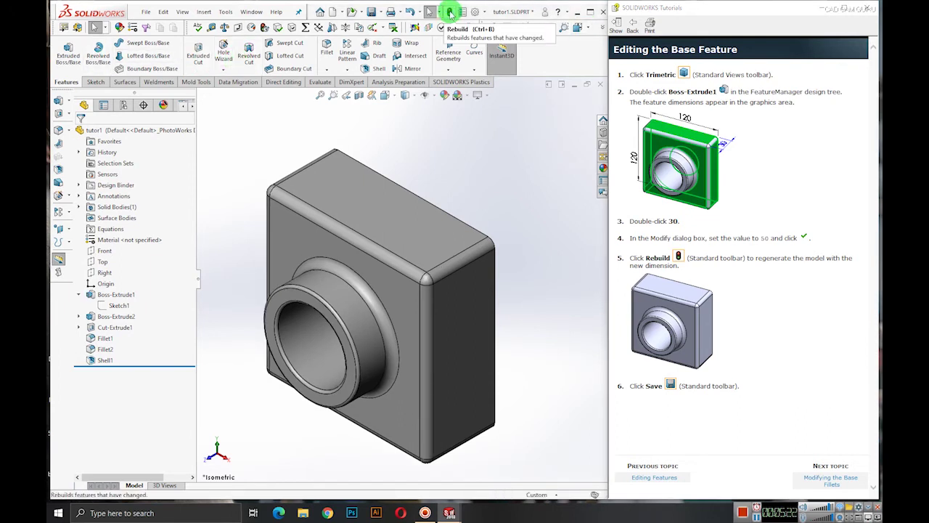
Following the tutorial topic Modifying the Base Fillets, remove the front face from Fillet1 and set its radius to 10 mm
click(821, 480)
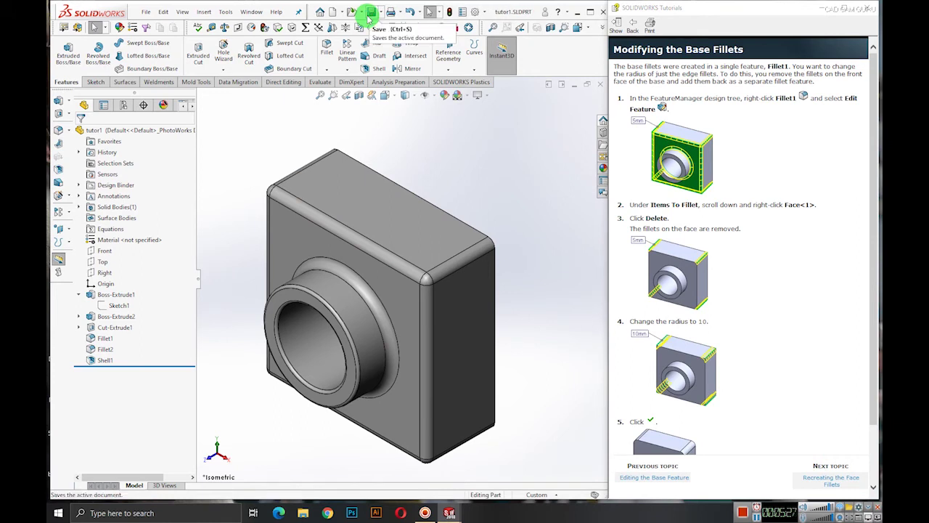
right_click(108, 341)
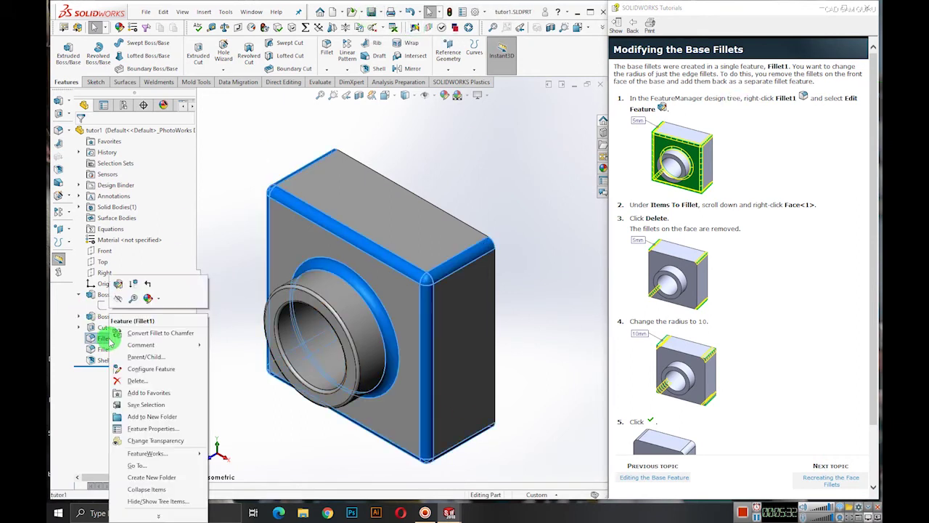
click(119, 287)
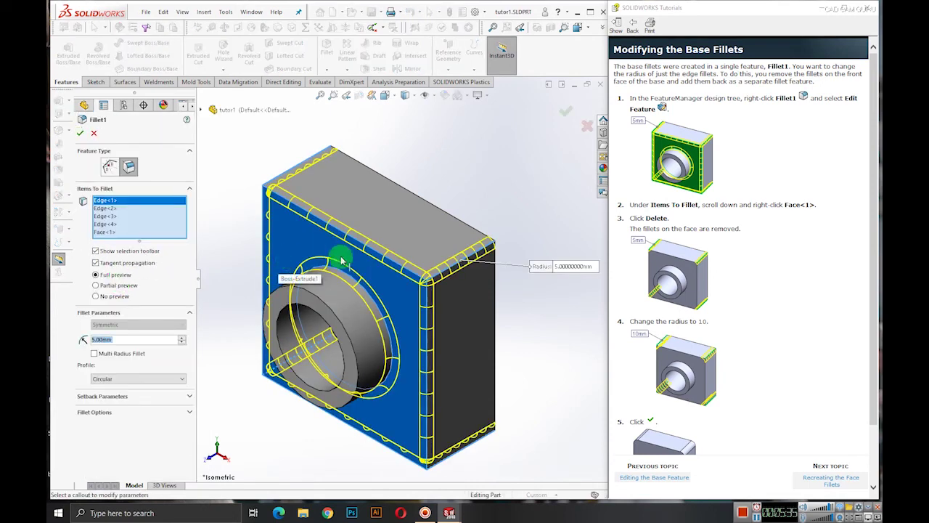
right_click(106, 230)
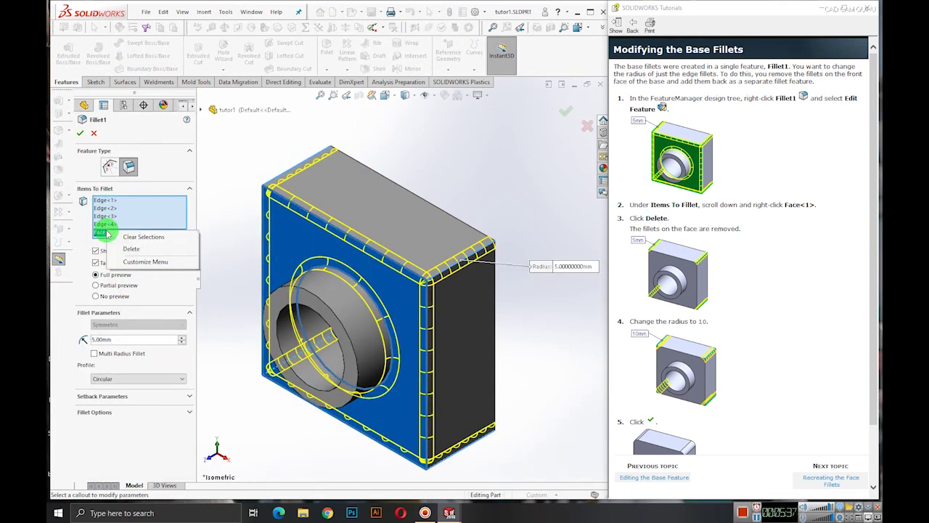
click(120, 249)
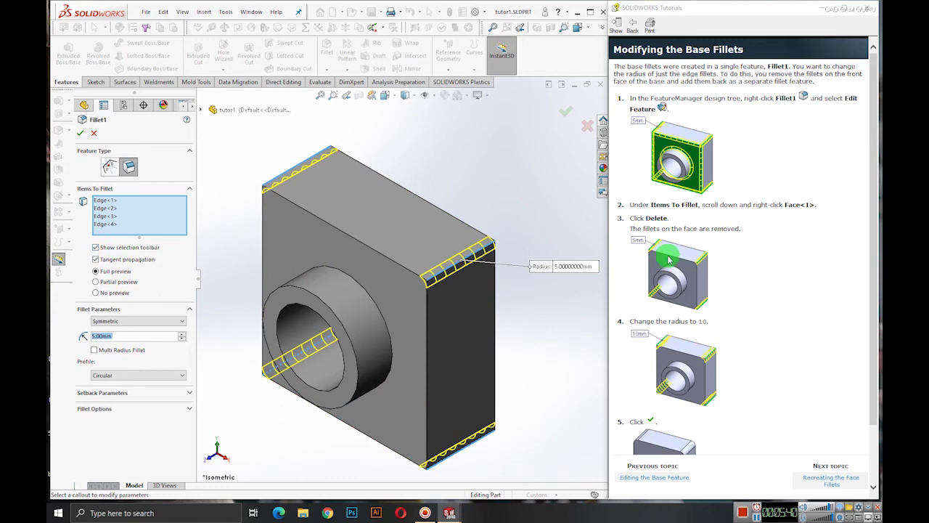
scroll(669, 314, down, 3)
text(10)
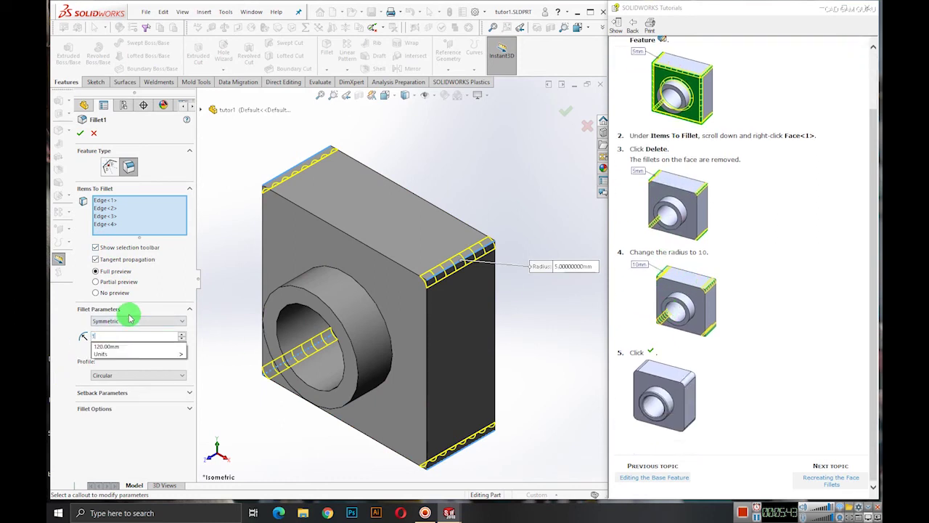
click(80, 134)
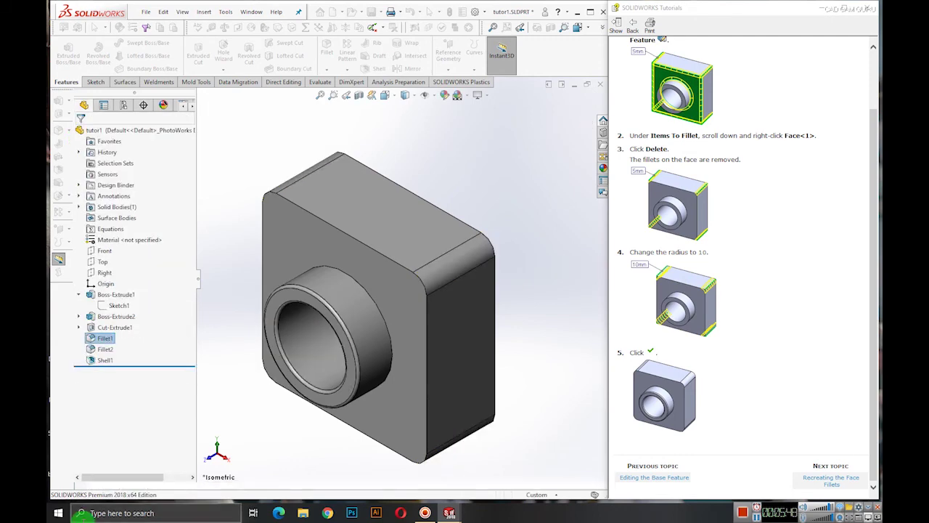
Following the tutorial topic Recreating the Face Fillets, roll the model back to just above the Shell1 feature
click(811, 477)
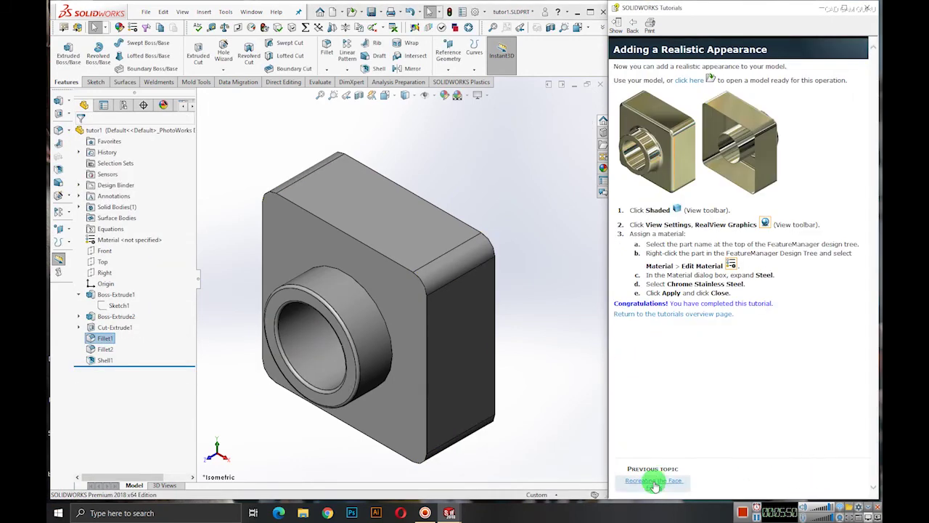
click(654, 481)
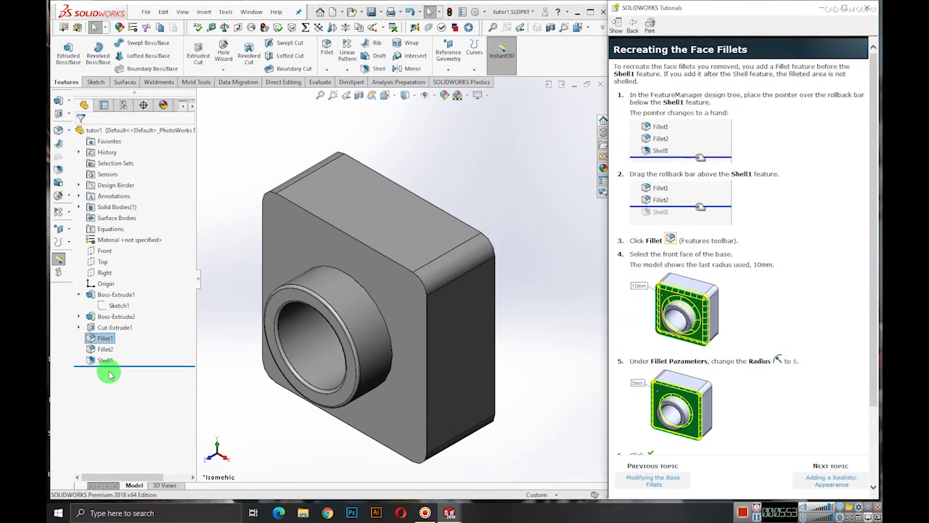
click(132, 365)
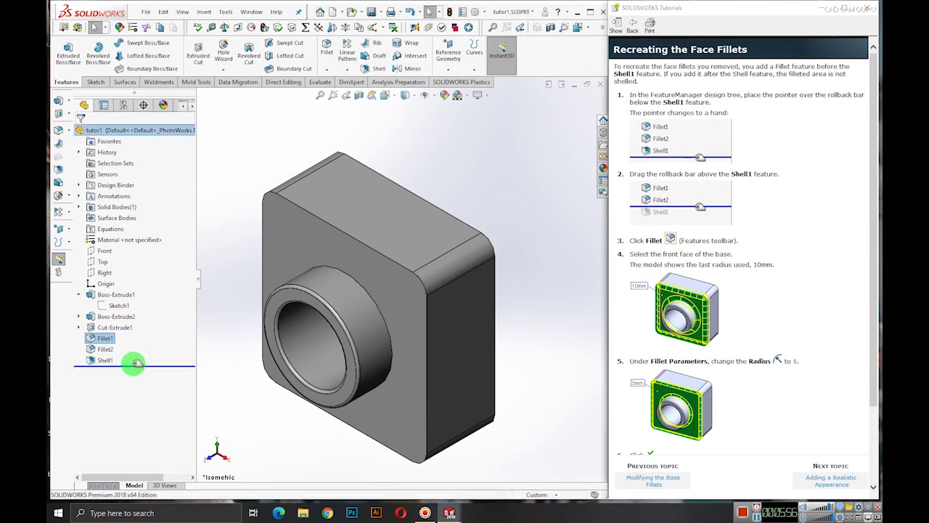
drag(134, 357, 135, 360)
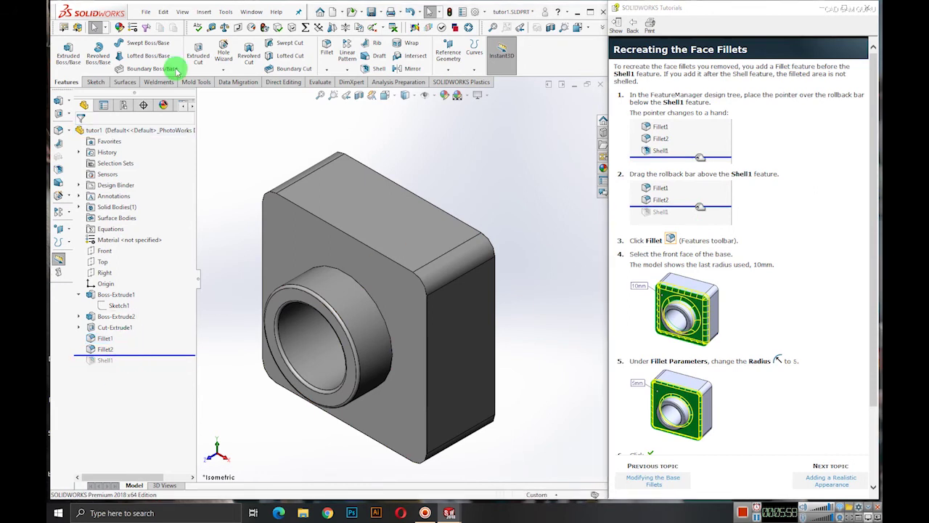
Fillet the front face of the base with a 5 mm radius
click(324, 47)
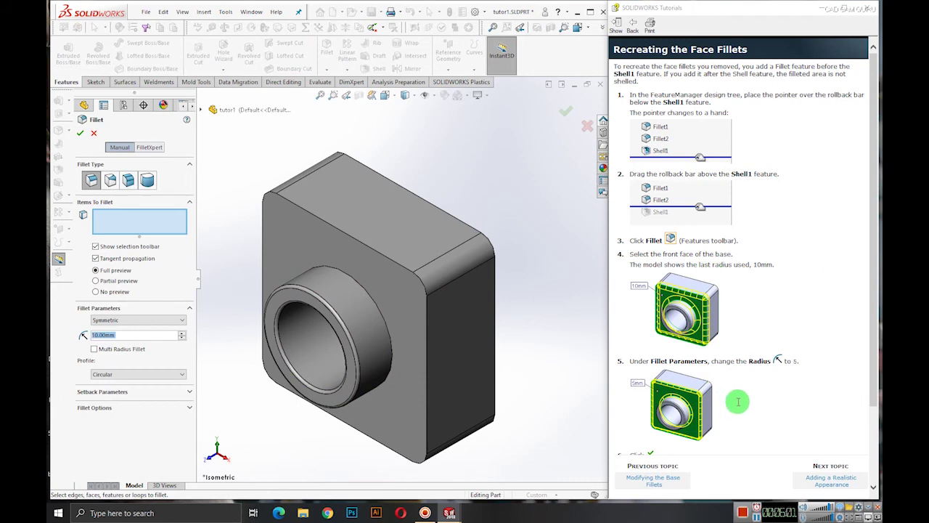
text(5)
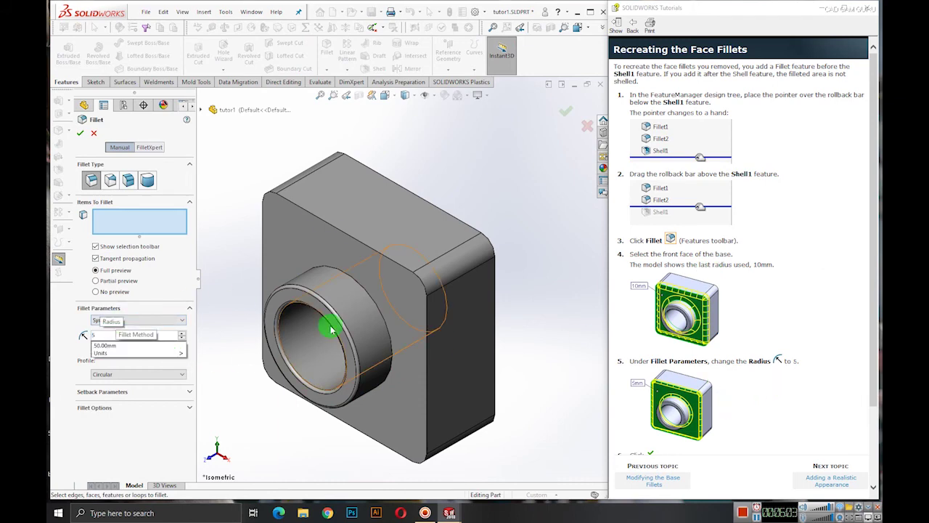
click(305, 245)
click(82, 135)
Advance the tutorial to Adding a Realistic Appearance and display the model shaded without edges
click(817, 478)
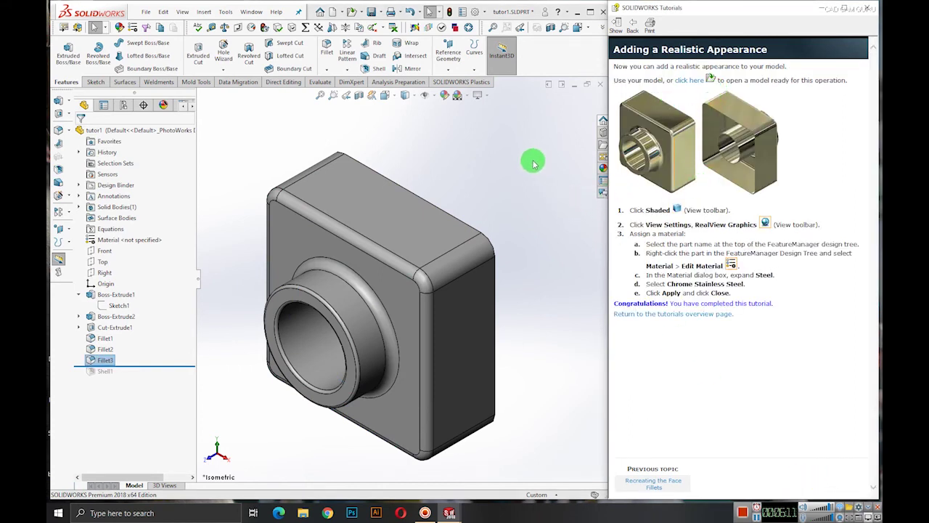
click(406, 95)
click(410, 124)
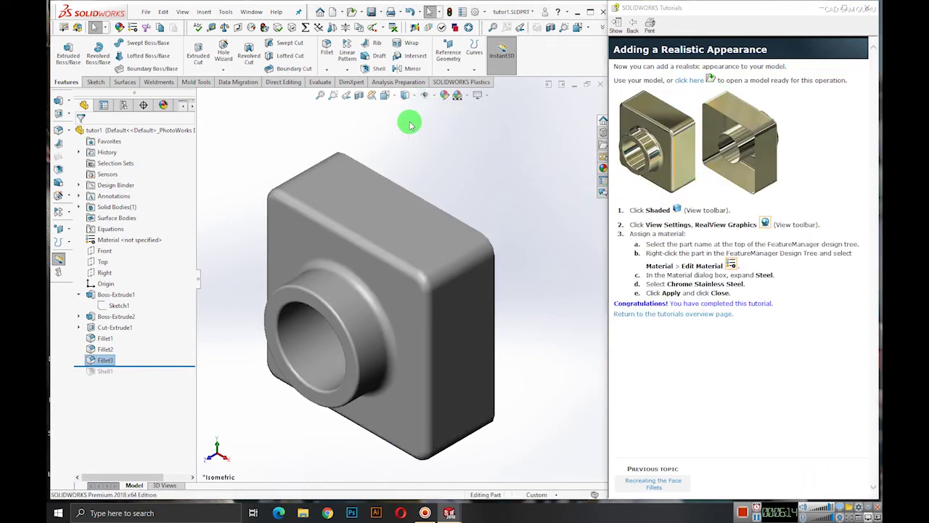
Assign the Chrome Stainless Steel material from the Steel category to the part
right_click(113, 242)
click(124, 244)
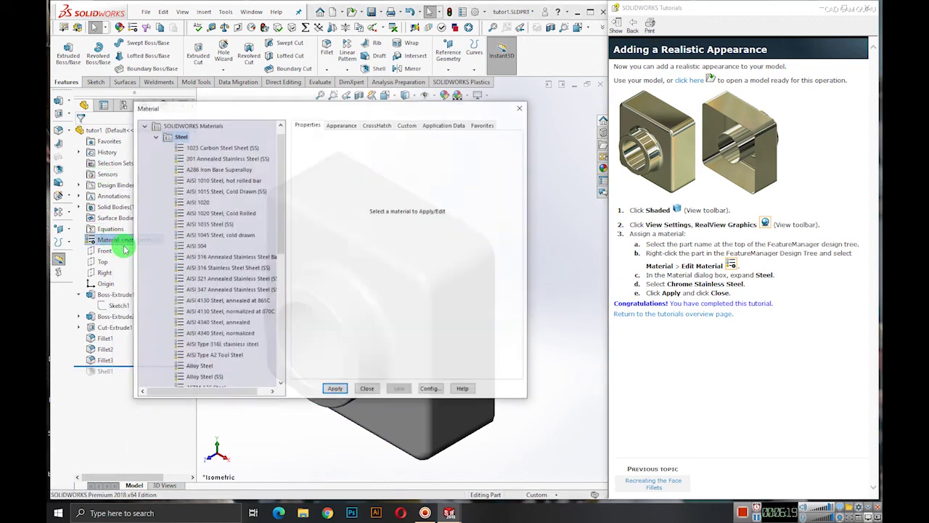
drag(281, 228, 278, 291)
click(221, 300)
click(336, 389)
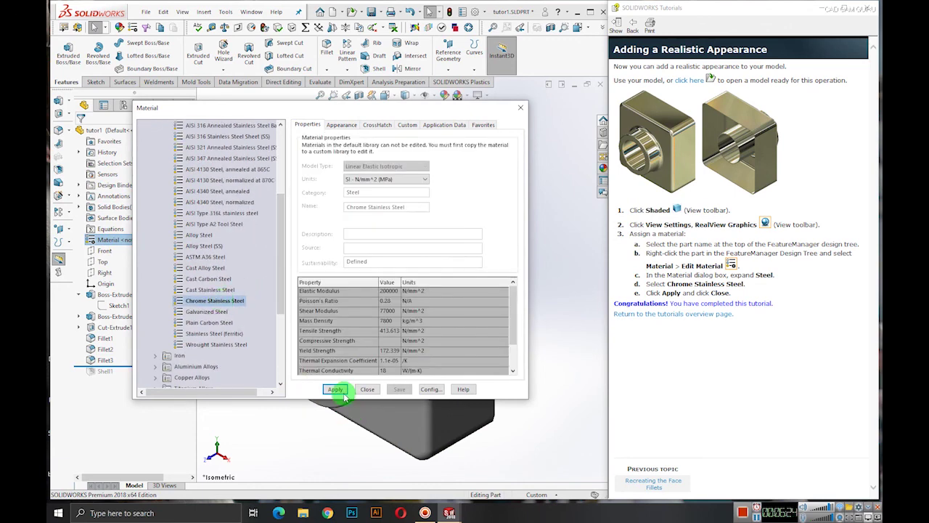
click(367, 390)
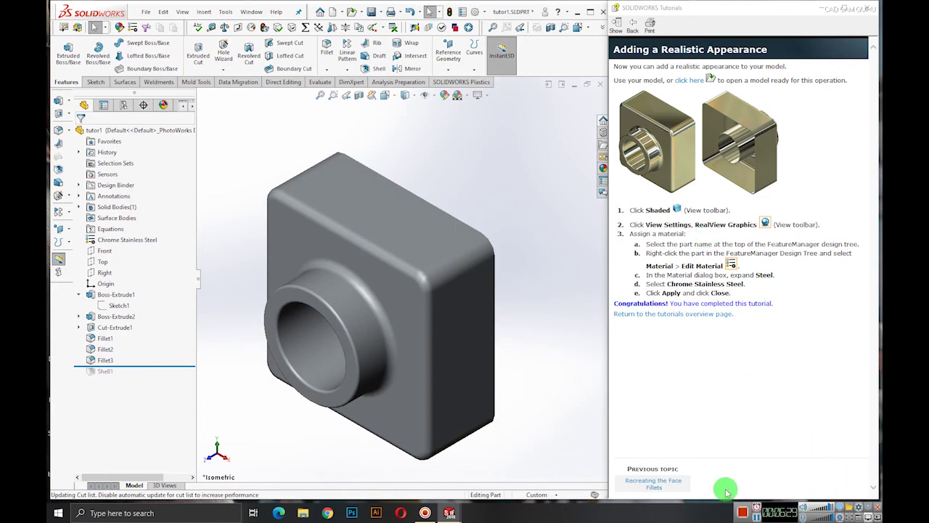
scroll(523, 369, down, 2)
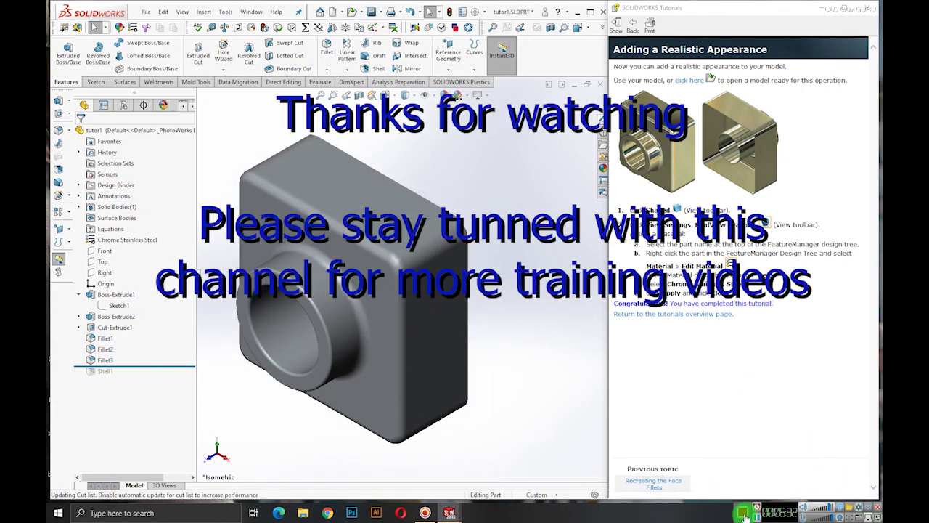